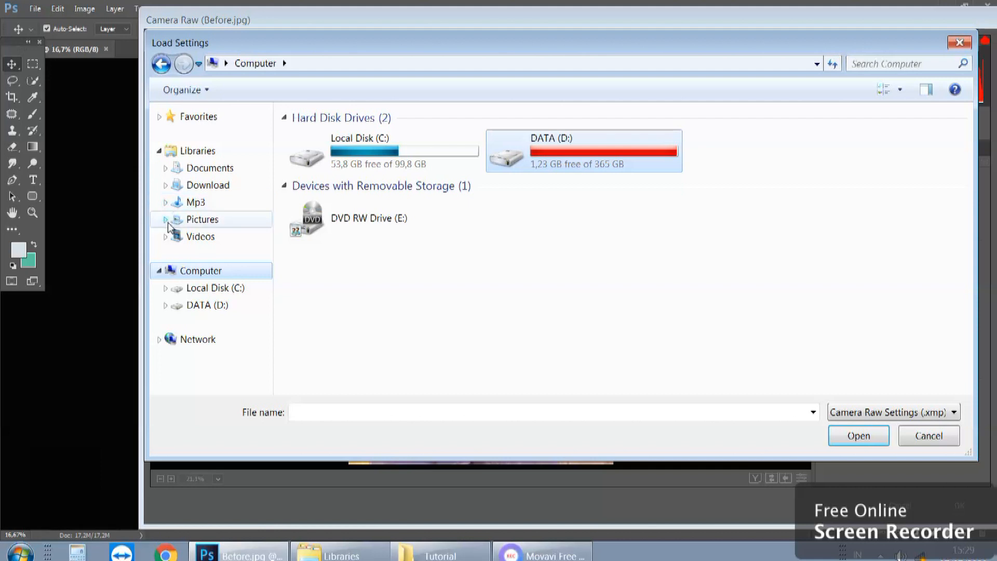
Step: Load the Camera Raw settings file Malau 99.xmp from the Tutorial folder on the desktop
left_click(160, 117)
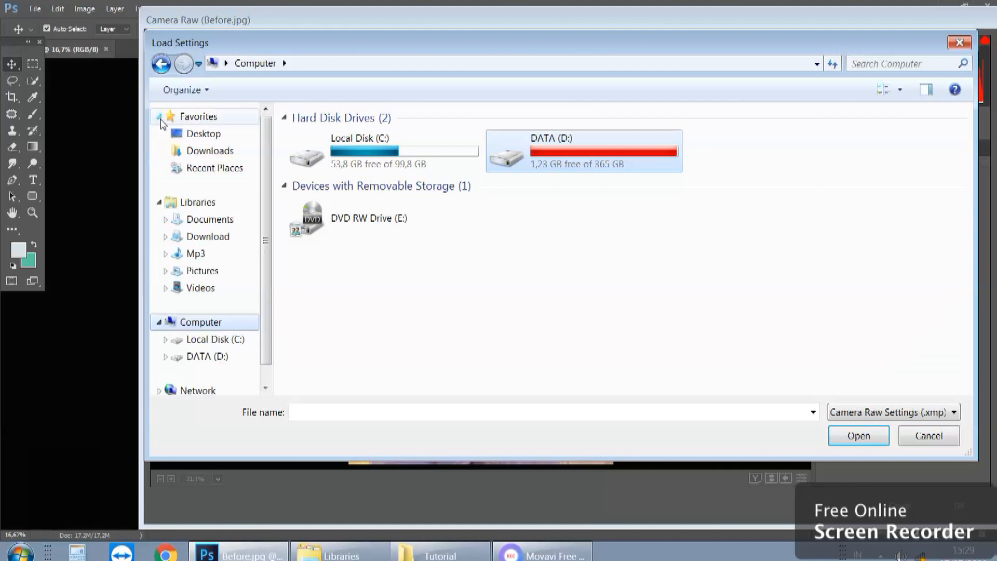
left_click(197, 136)
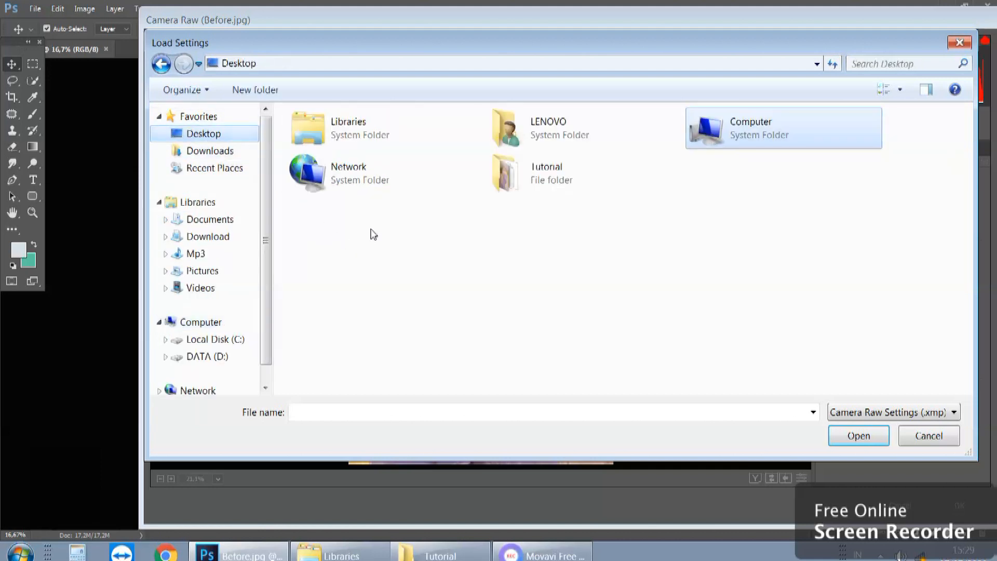
double_click(540, 181)
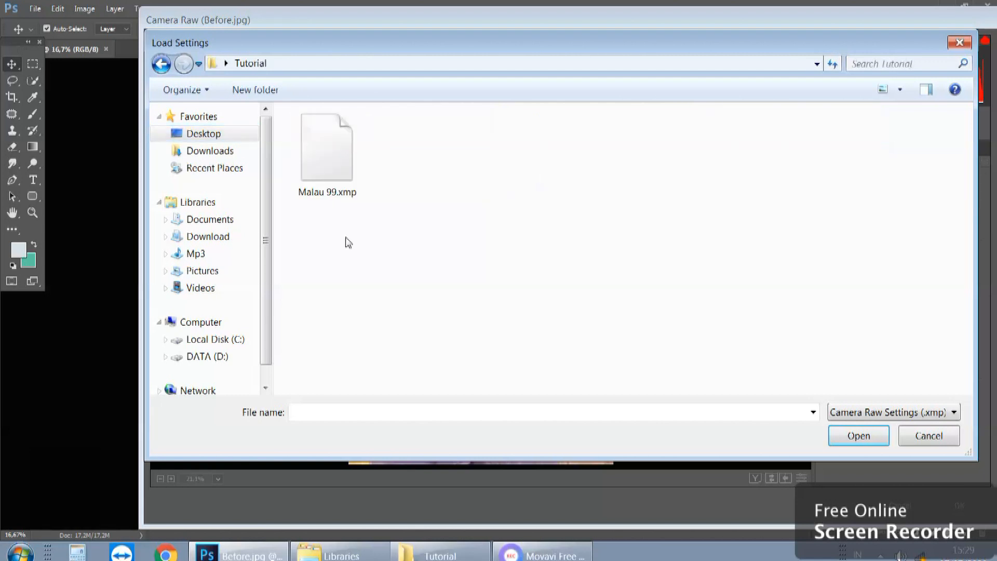
left_click(320, 178)
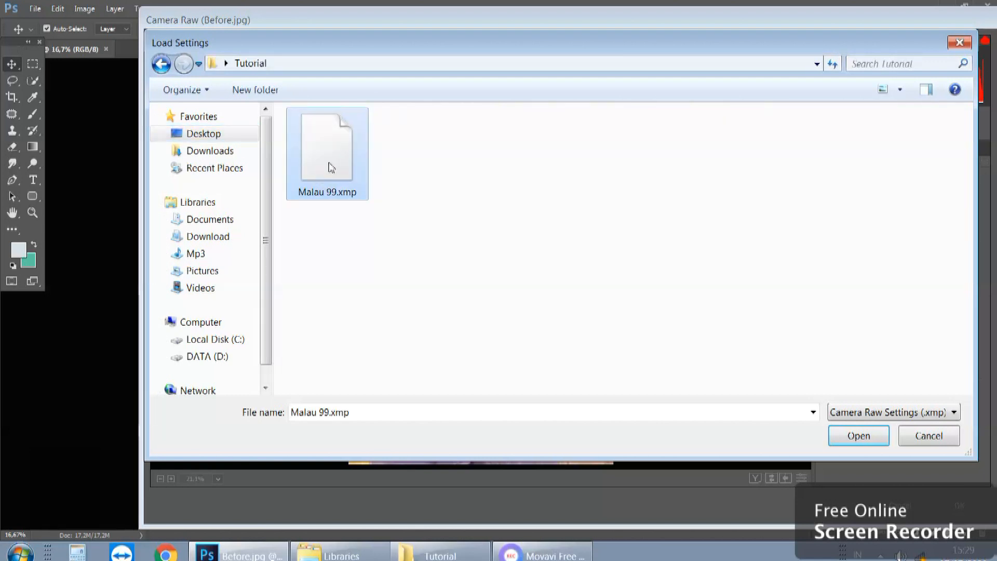
left_click(841, 436)
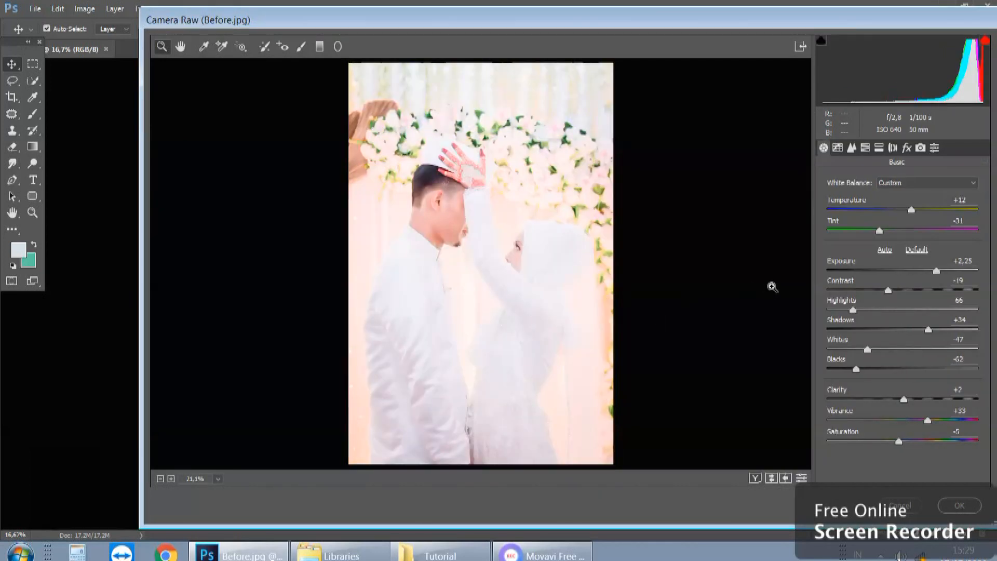
Step: Set the wedding photo's exposure to +1.35 and its shadows to +25 in Camera Raw
left_click(935, 272)
left_click_drag(935, 272, 923, 274)
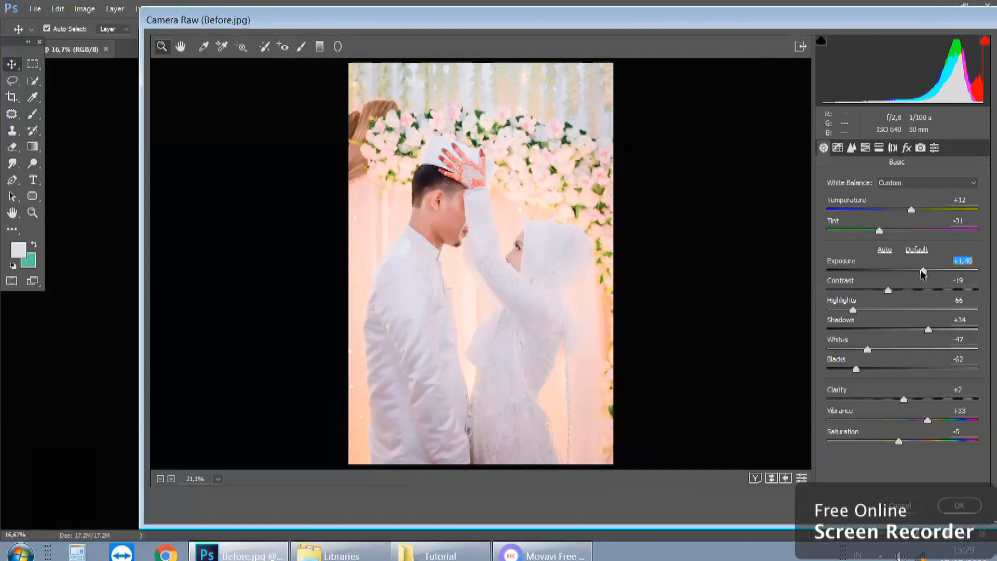
left_click(487, 279, "alt")
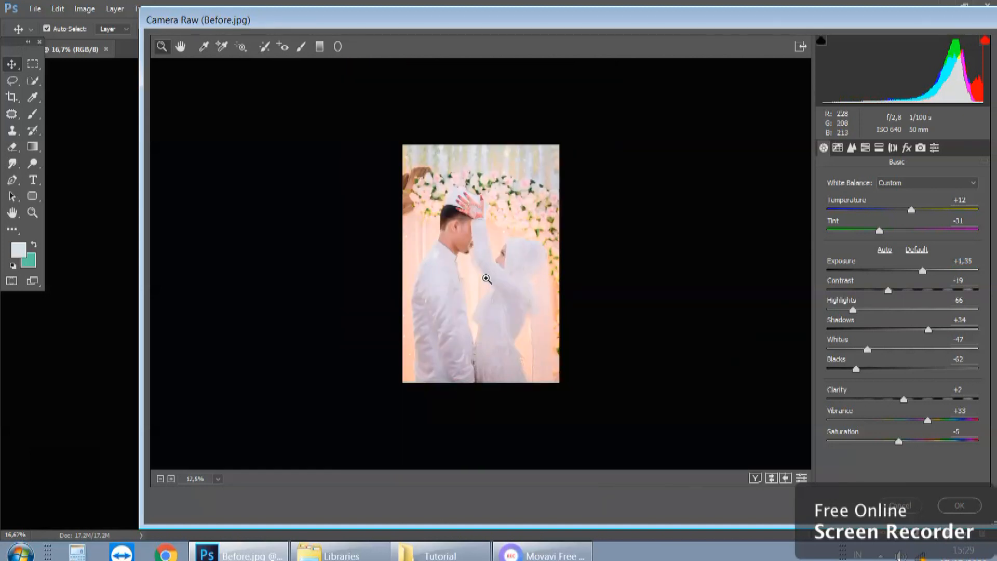
left_click(486, 279)
left_click(534, 264, "alt")
left_click(922, 328)
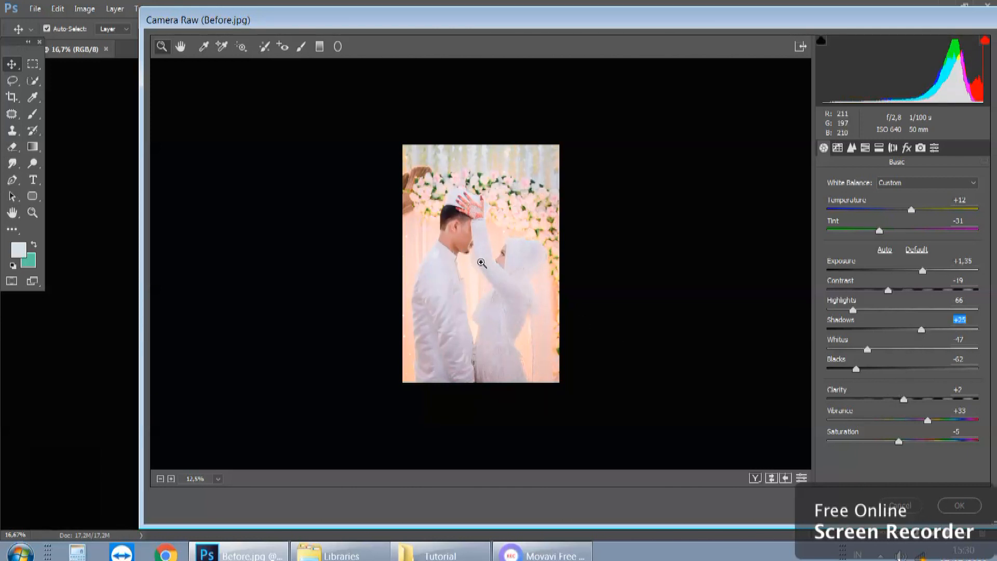
left_click(616, 232)
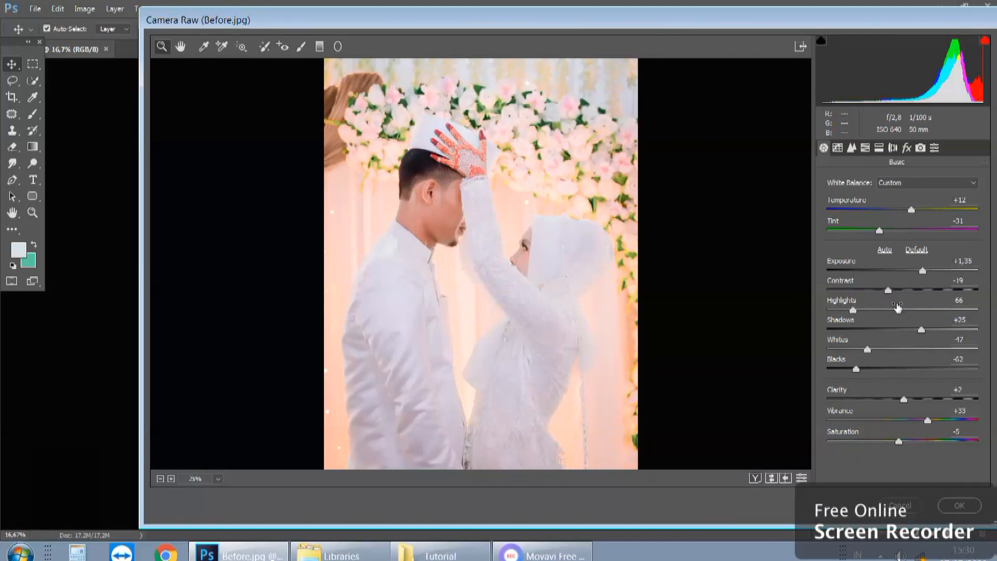
Step: Set contrast to -18, clarity to -3 and saturation to -2, and apply the Camera Raw filter
left_click_drag(889, 290, 889, 289)
left_click_drag(895, 399, 900, 397)
left_click_drag(939, 421, 901, 442)
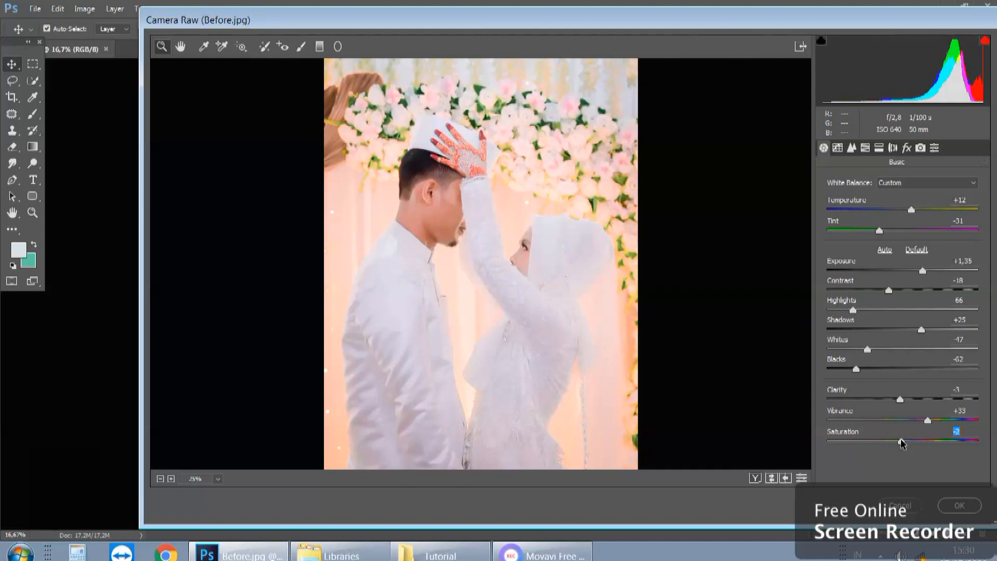
left_click(527, 276, "alt")
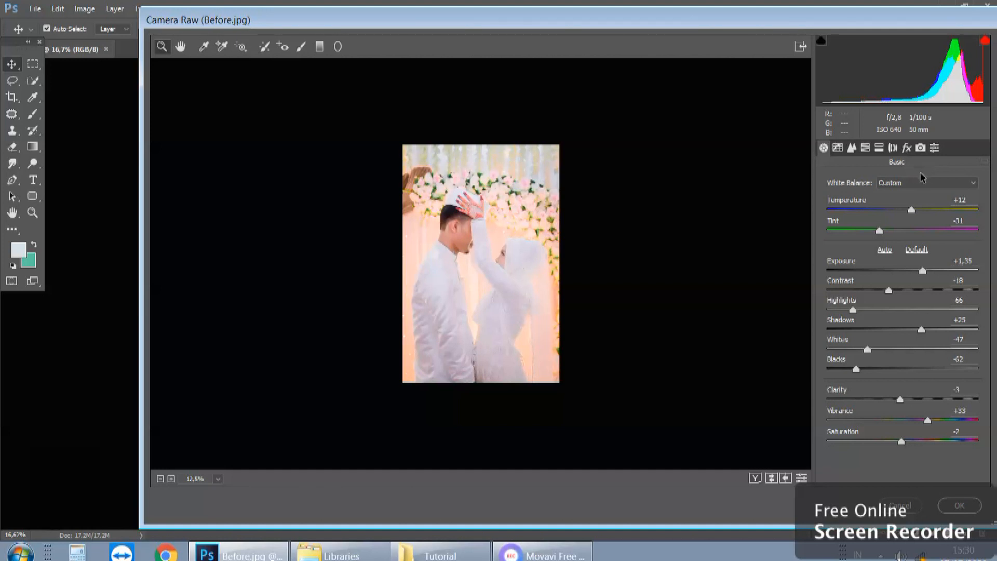
left_click(950, 507)
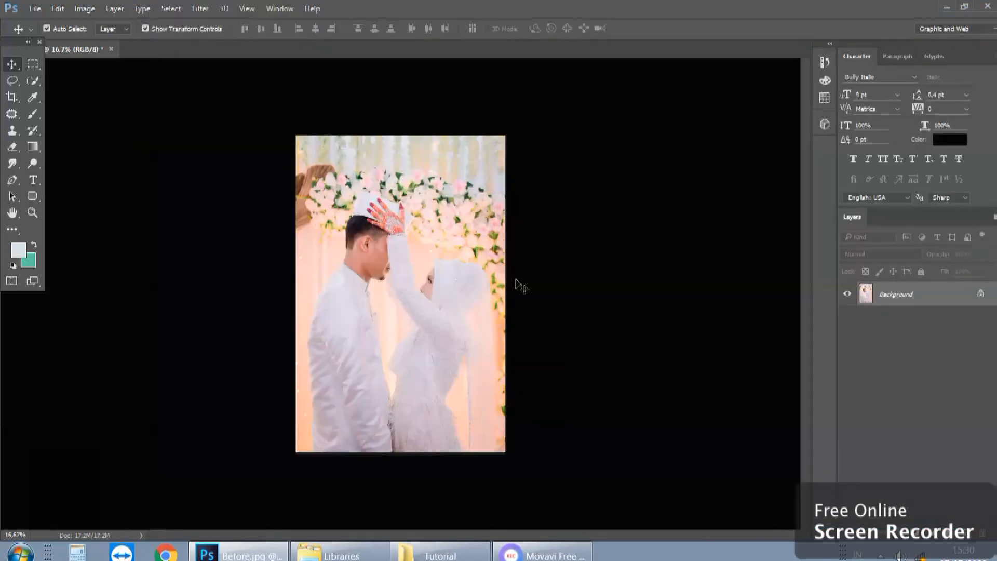
Step: Compare the couple's photo before and after the Camera Raw filter, examining faces and dress details at several magnifications
left_click_drag(389, 225, 571, 255)
key("ctrl+z")
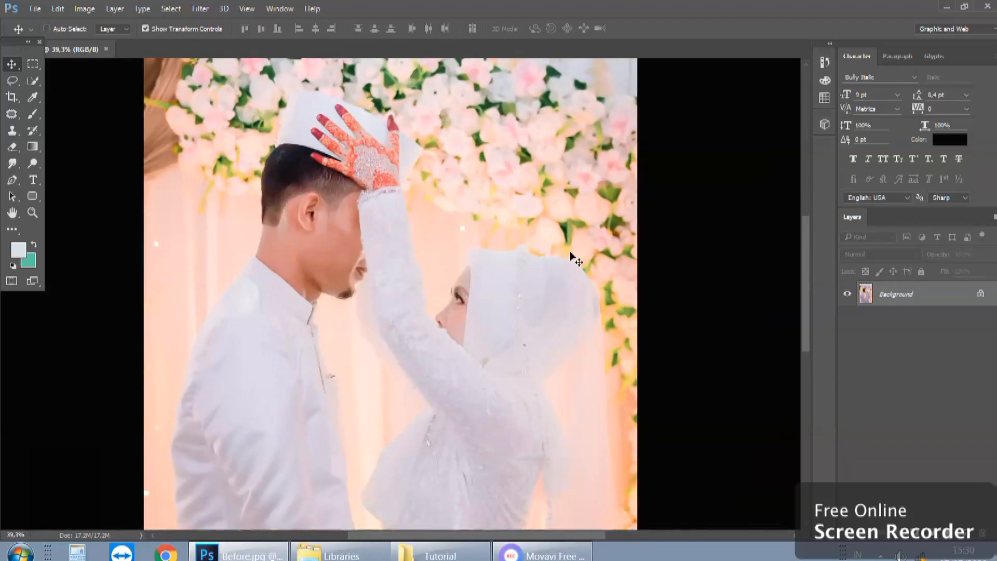
scroll(417, 213, "up", 4)
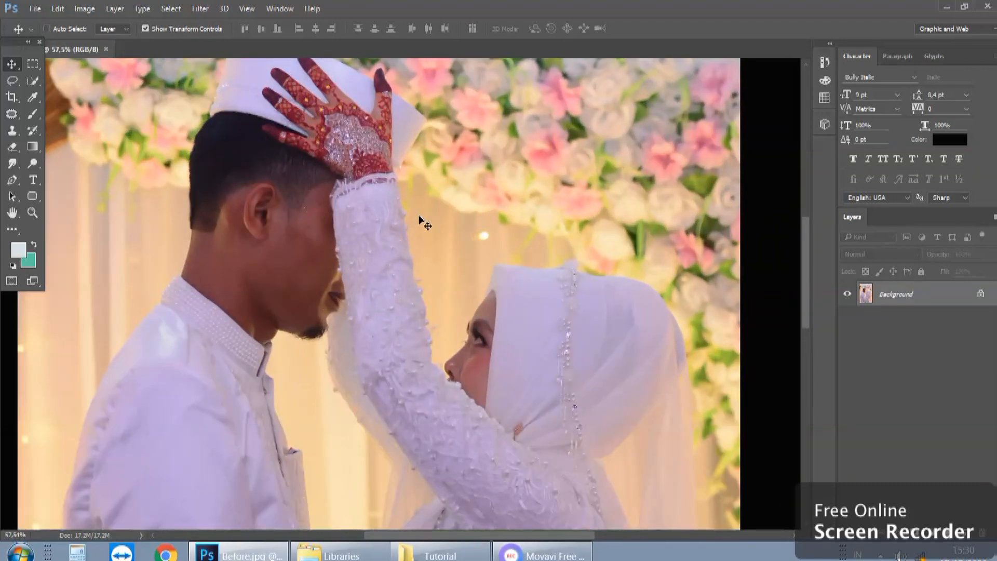
key("ctrl+z")
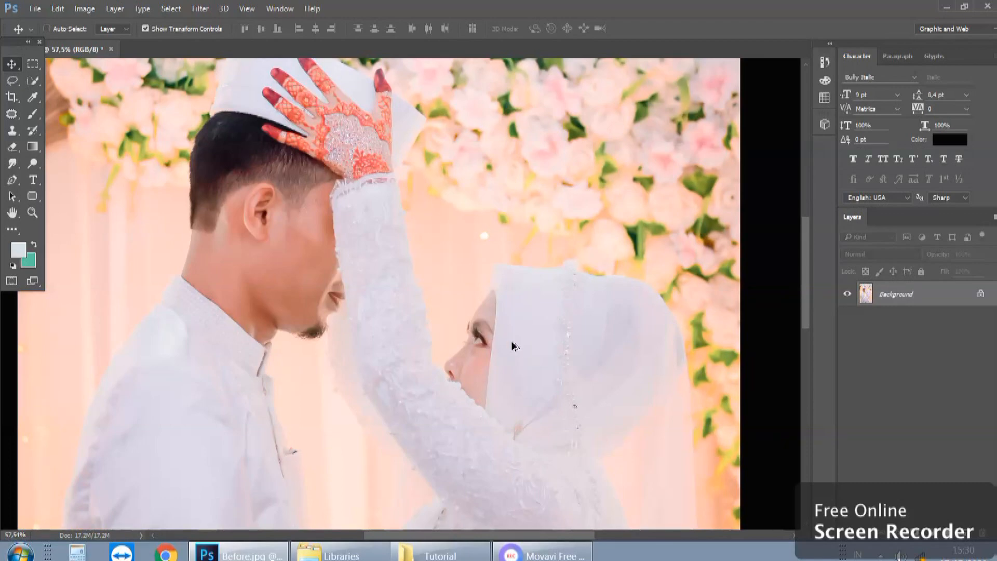
scroll(511, 341, "up", 3)
key("ctrl+z")
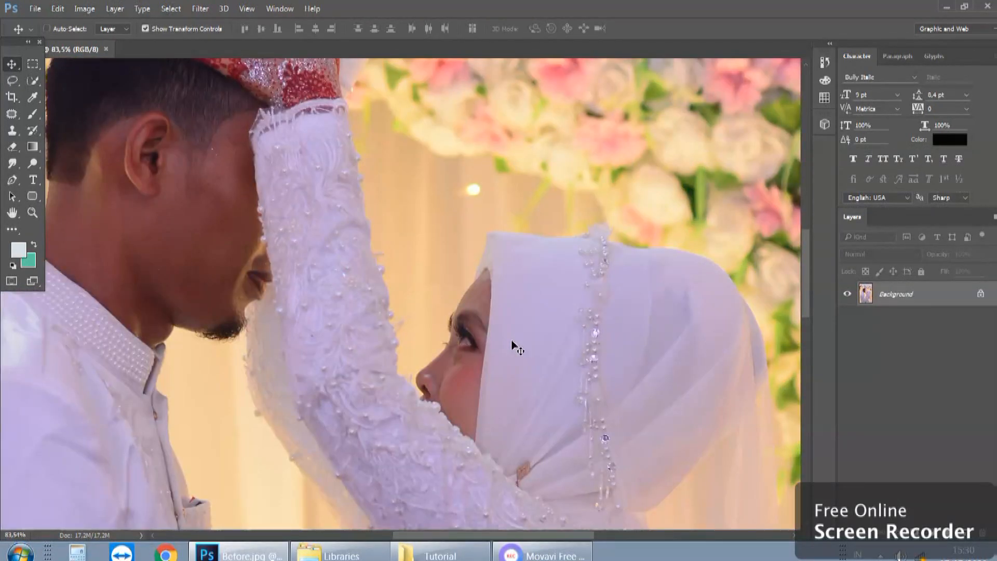
key("ctrl+z")
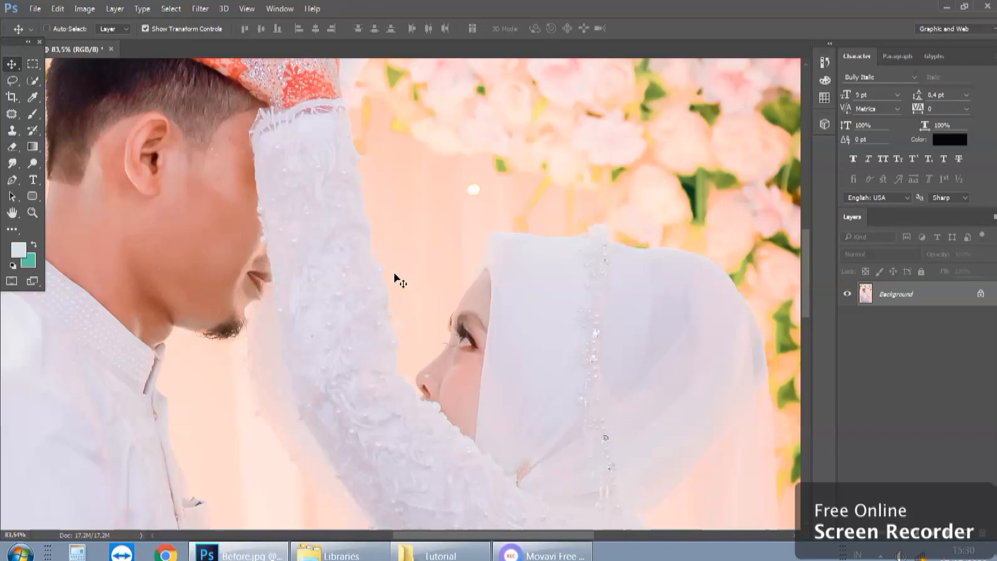
key("ctrl+z")
scroll(383, 251, "down", 5)
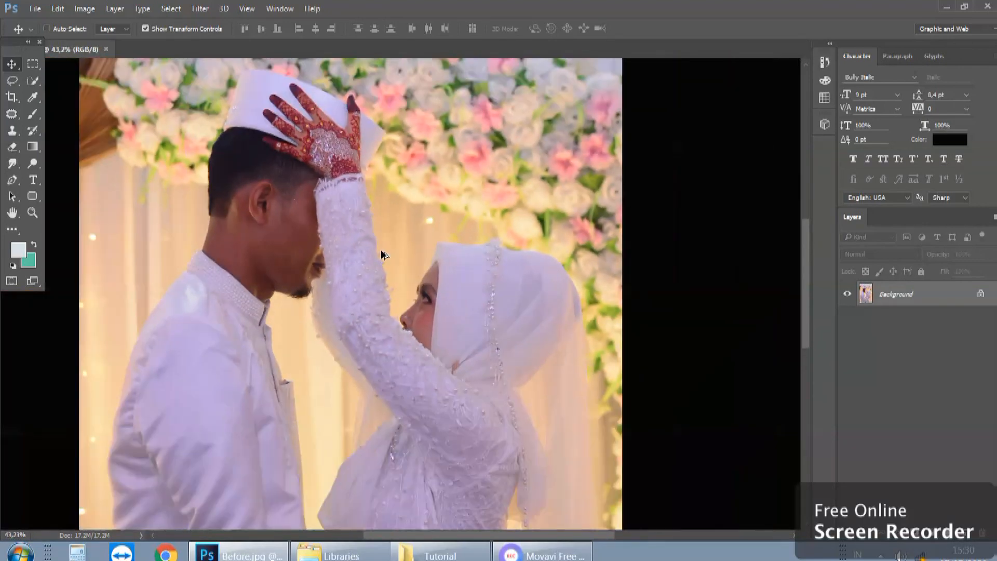
scroll(383, 255, "down", 4)
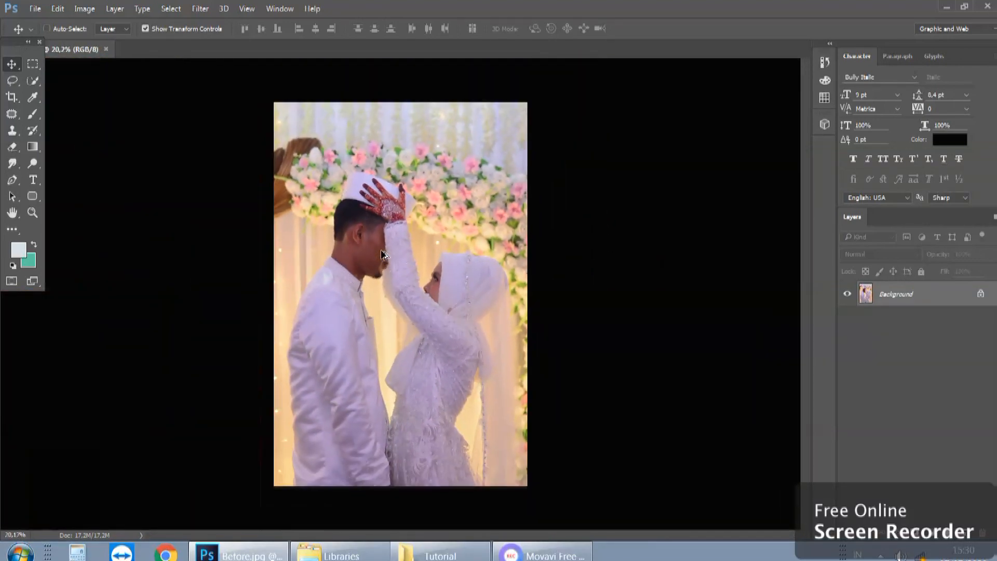
key("ctrl+z")
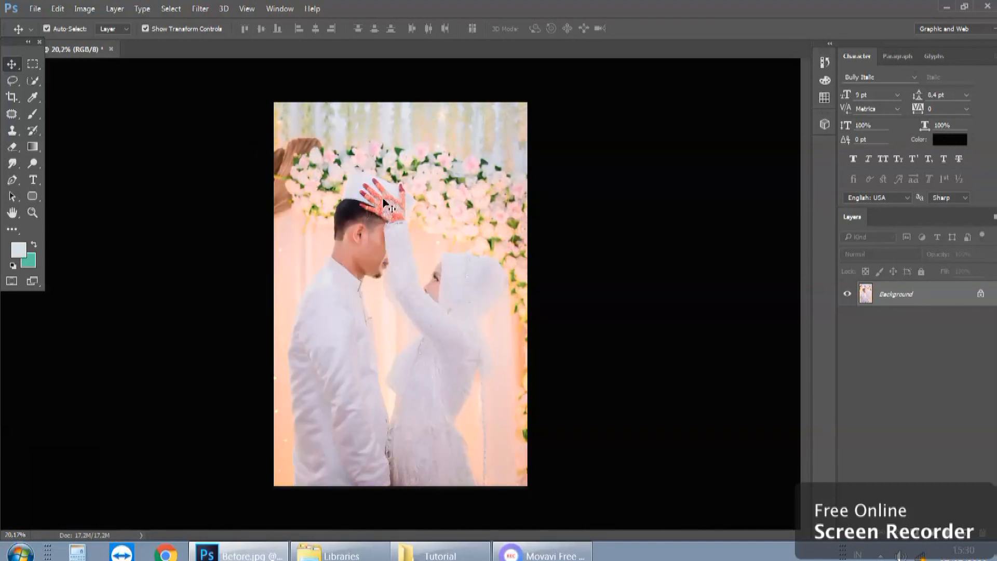
Step: Save the edited photo in the Tutorial folder as a JPEG named After, with maximum quality 12 and Baseline ("Standard") format
left_click(35, 10)
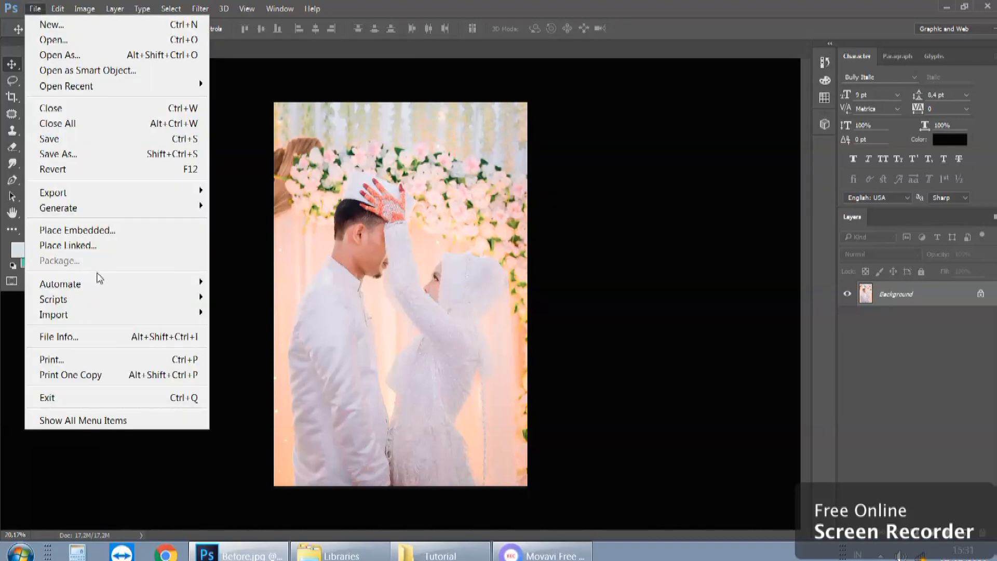
left_click(56, 155)
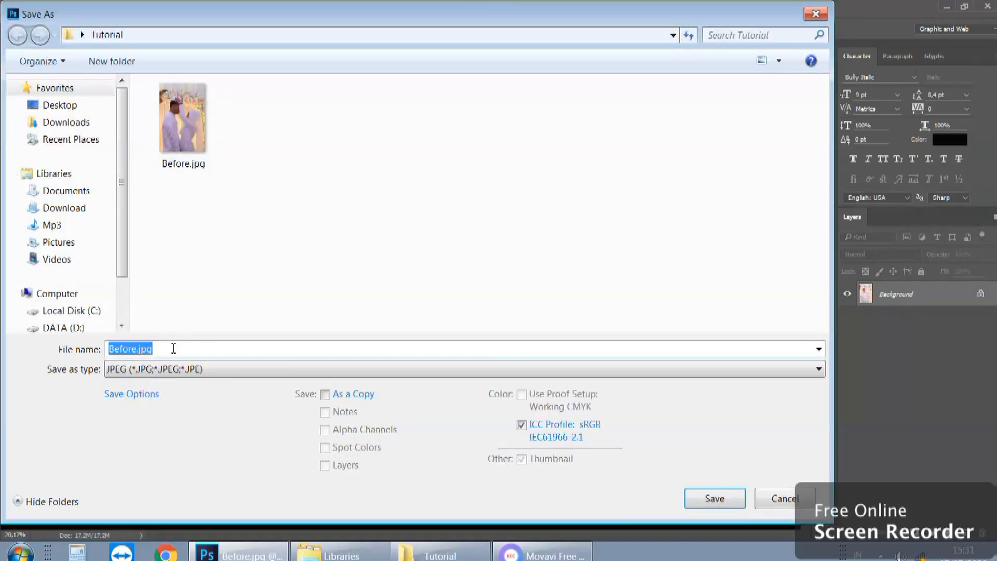
type("Afte")
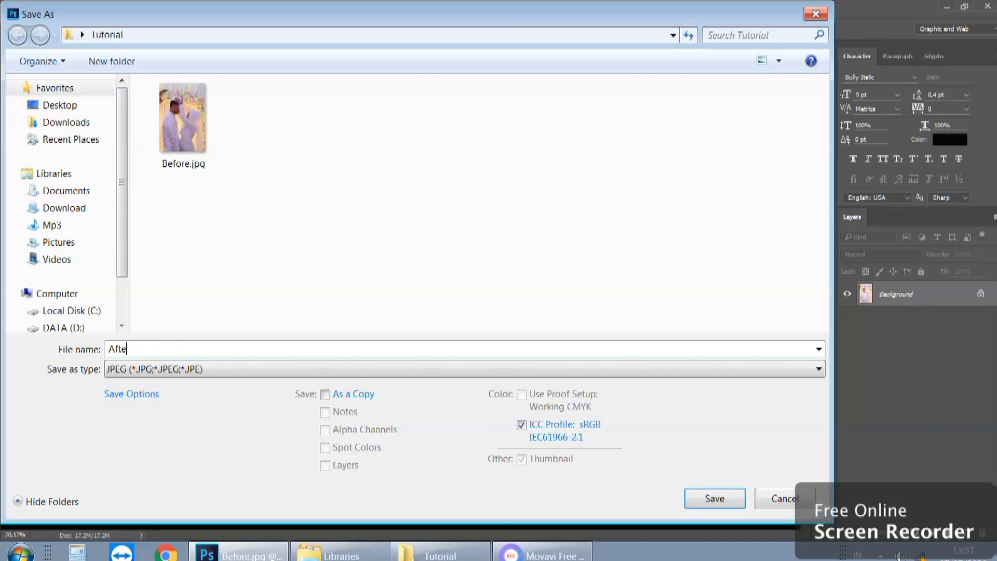
type("r")
left_click(696, 494)
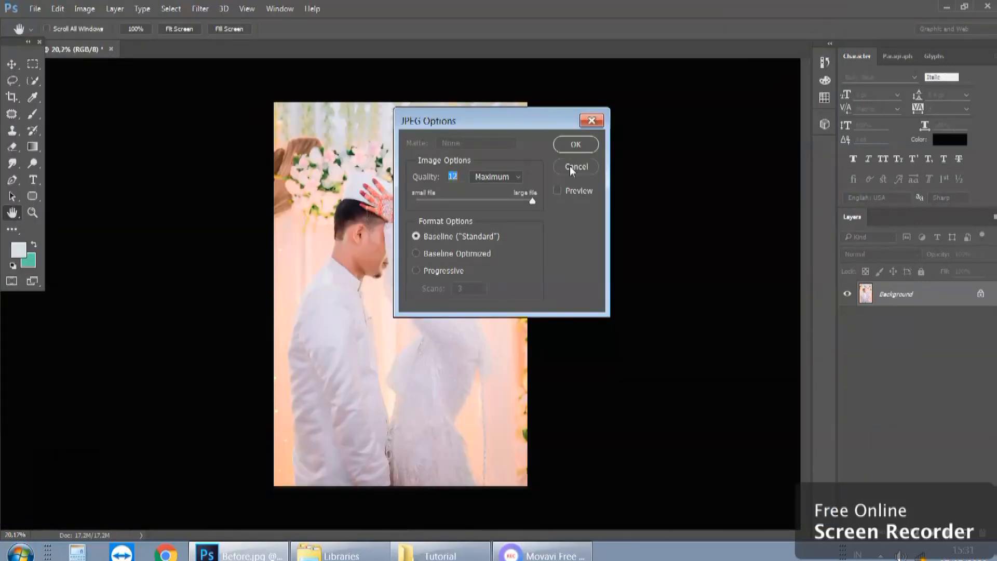
left_click(575, 144)
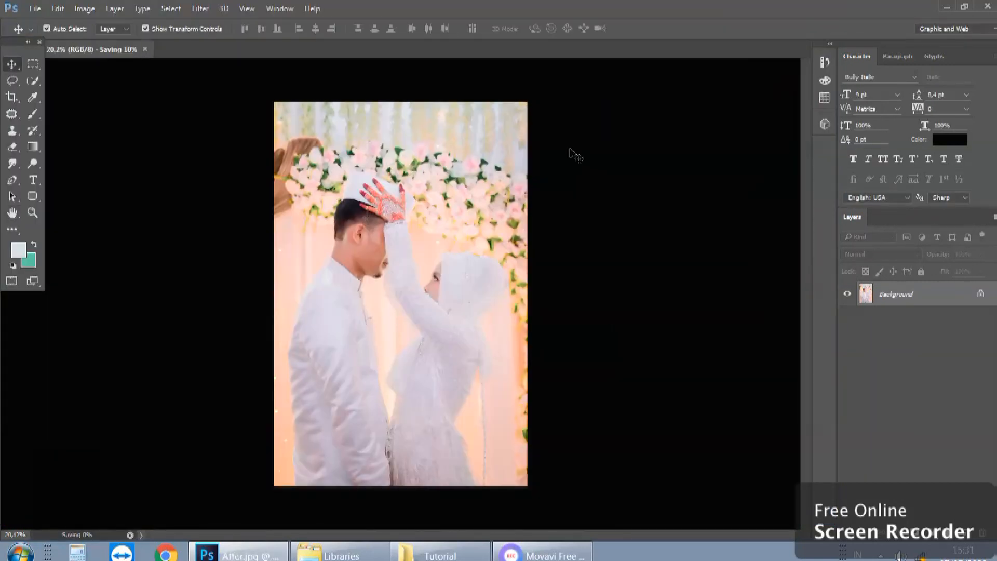
Step: Open DSC_0470.jpg from the Tutorial folder as a new document in Photoshop
mouse_move(363, 554)
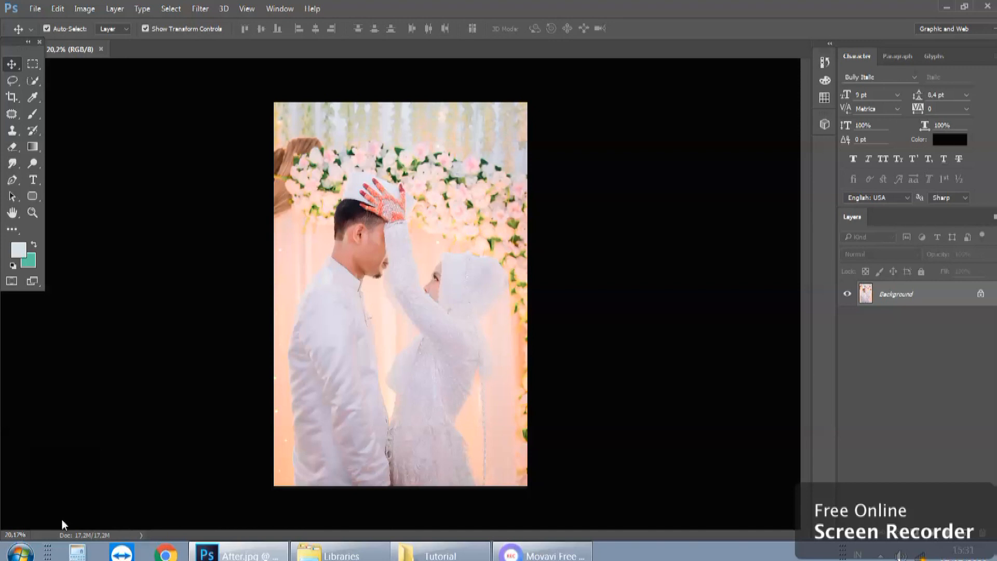
key("c")
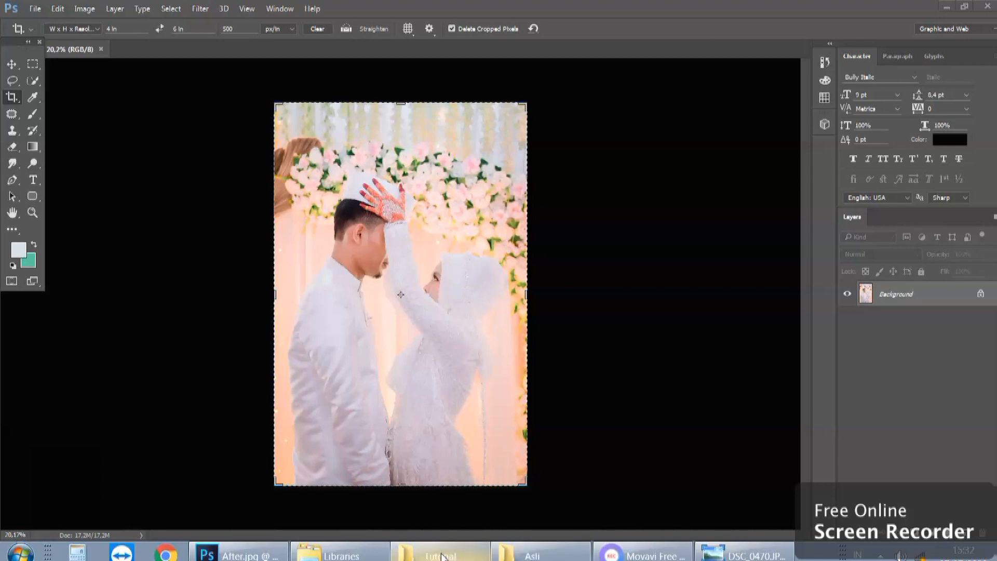
mouse_move(442, 556)
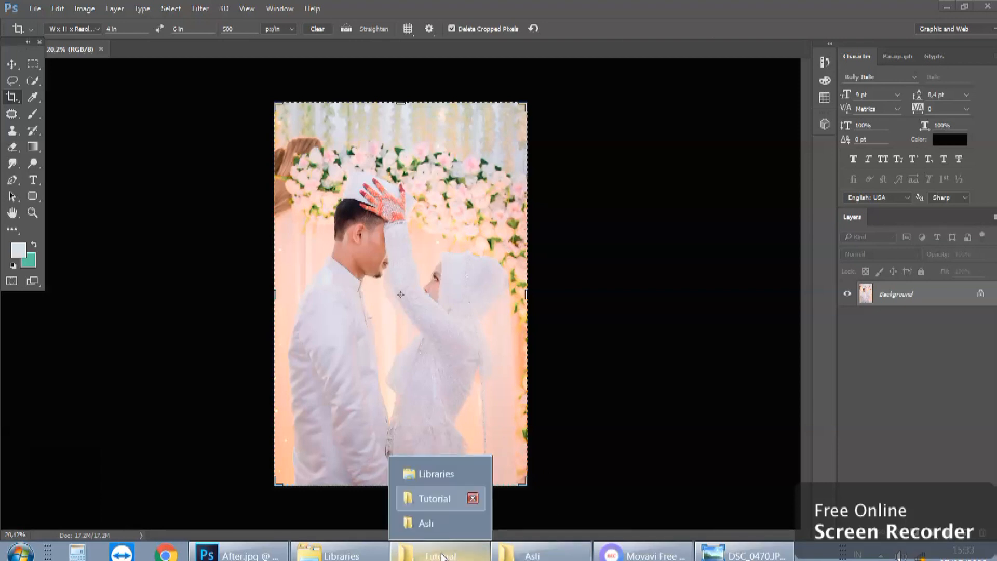
left_click(434, 499)
left_click(431, 405)
left_click(411, 157)
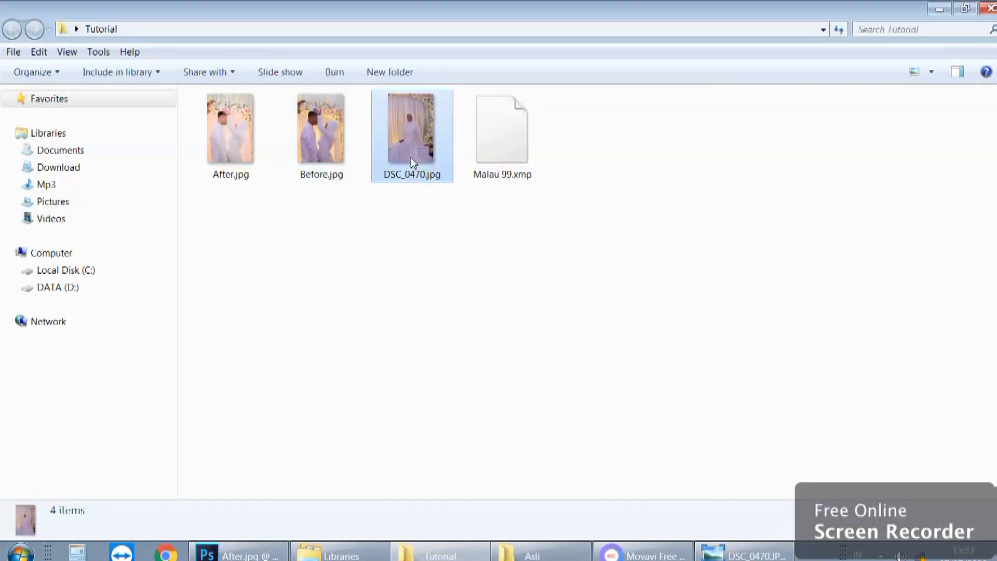
left_click_drag(403, 160, 363, 52)
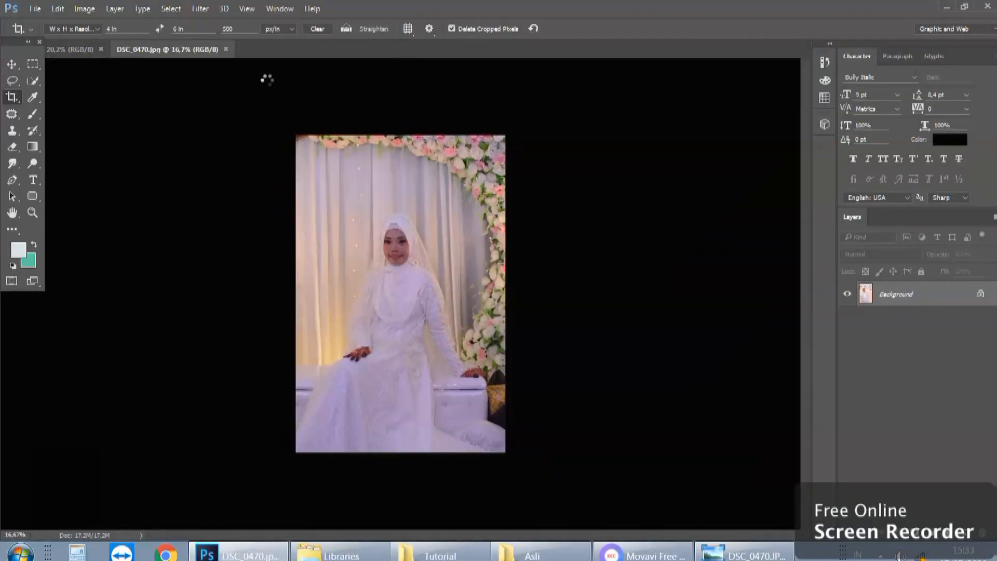
Step: Crop the bride photo slightly tighter from the upper edge at 4 x 6 in and 500 px/in
left_click(434, 224)
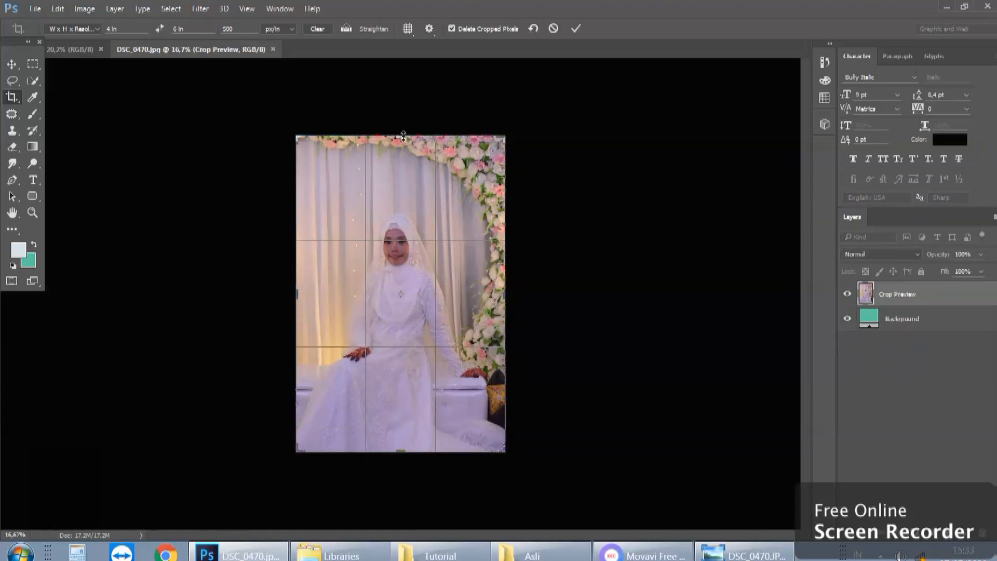
left_click_drag(403, 135, 403, 145)
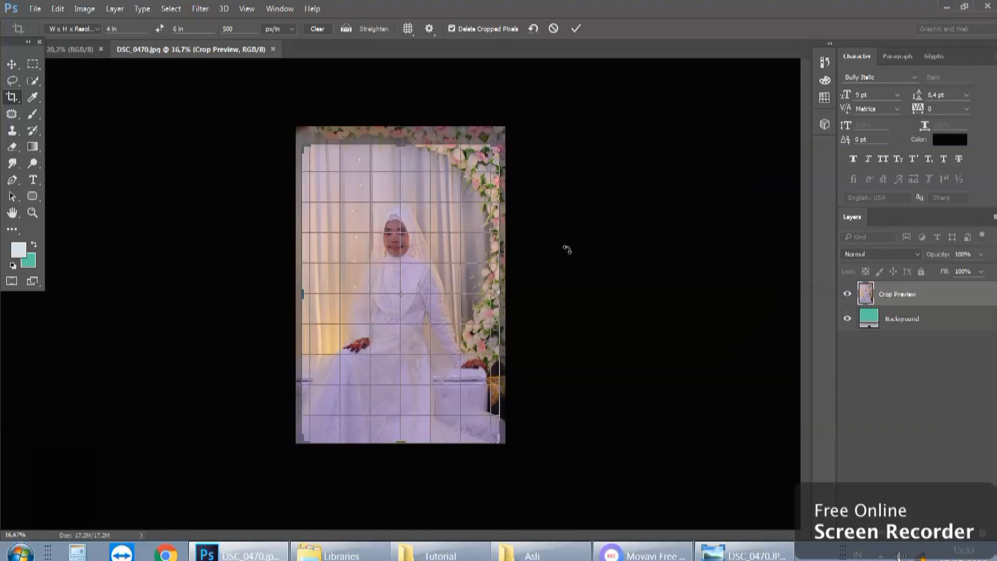
key("Return")
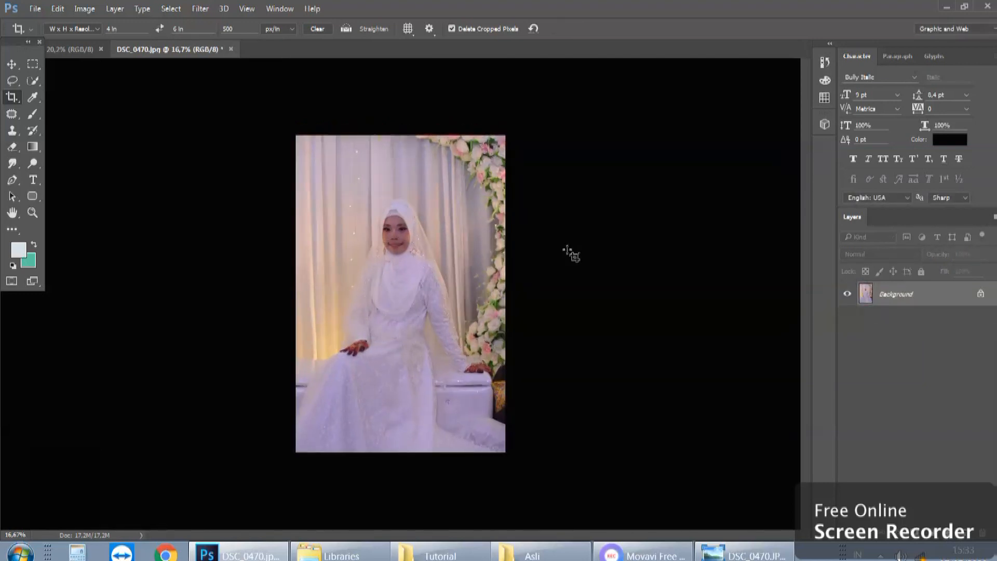
key("ctrl+0")
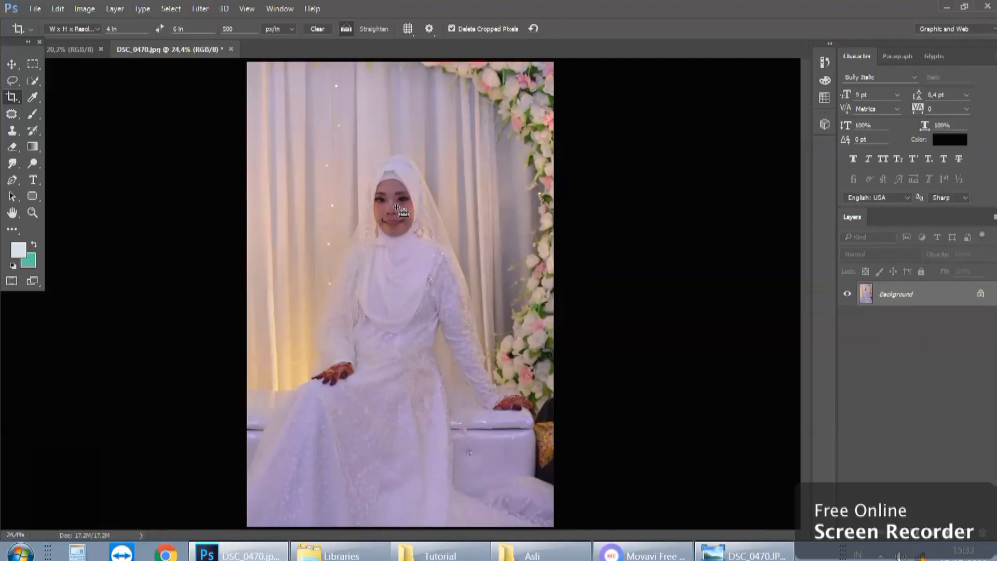
Step: Open the bride photo in the Camera Raw Filter and load the saved preset settings file
left_click(199, 9)
left_click(237, 101)
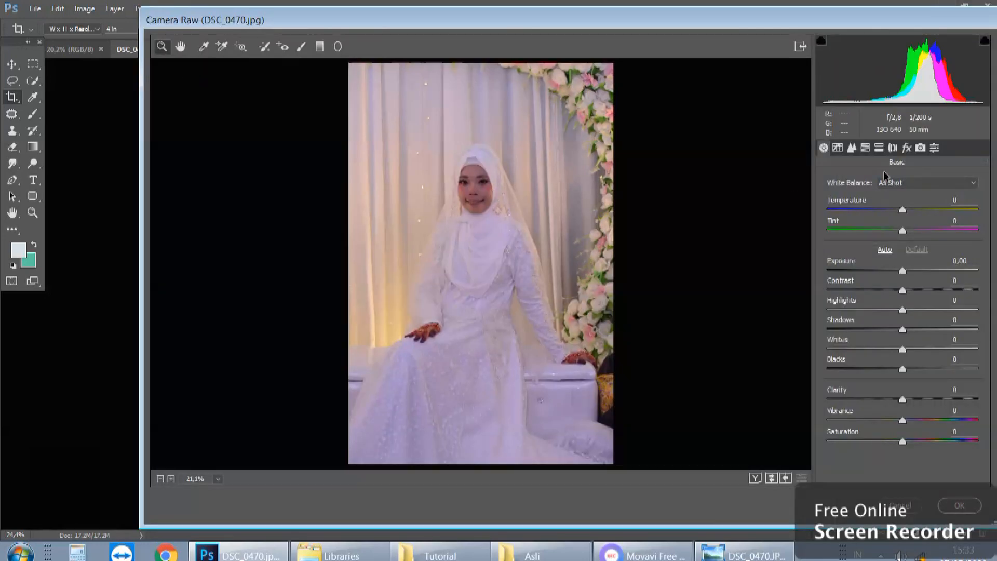
left_click(984, 165)
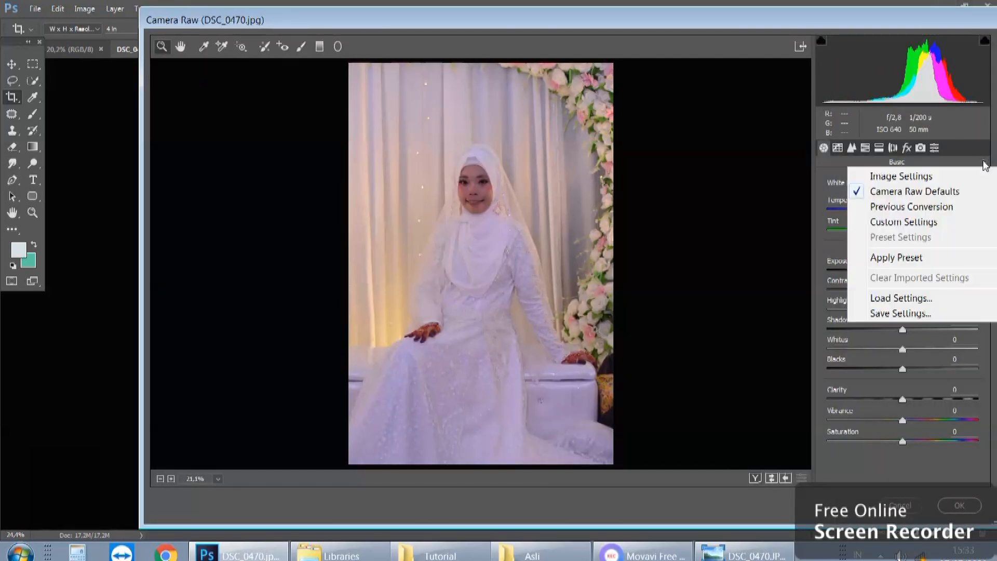
left_click(891, 297)
double_click(345, 174)
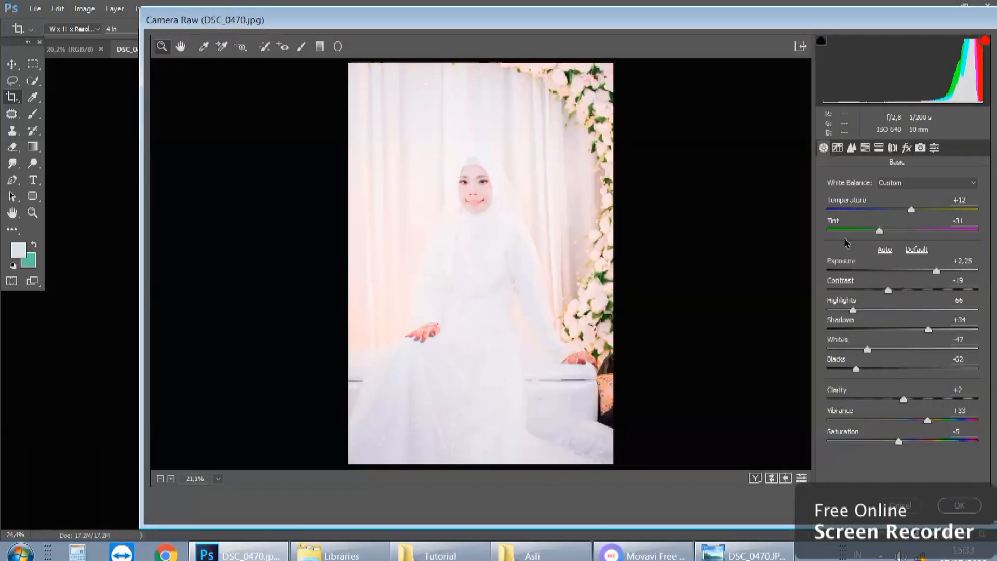
Step: Set the basic tones to Exposure +1.50, Highlights -83, Shadows +45 and Whites -68
left_click(934, 275)
left_click_drag(934, 273, 932, 273)
left_click_drag(853, 310, 829, 310)
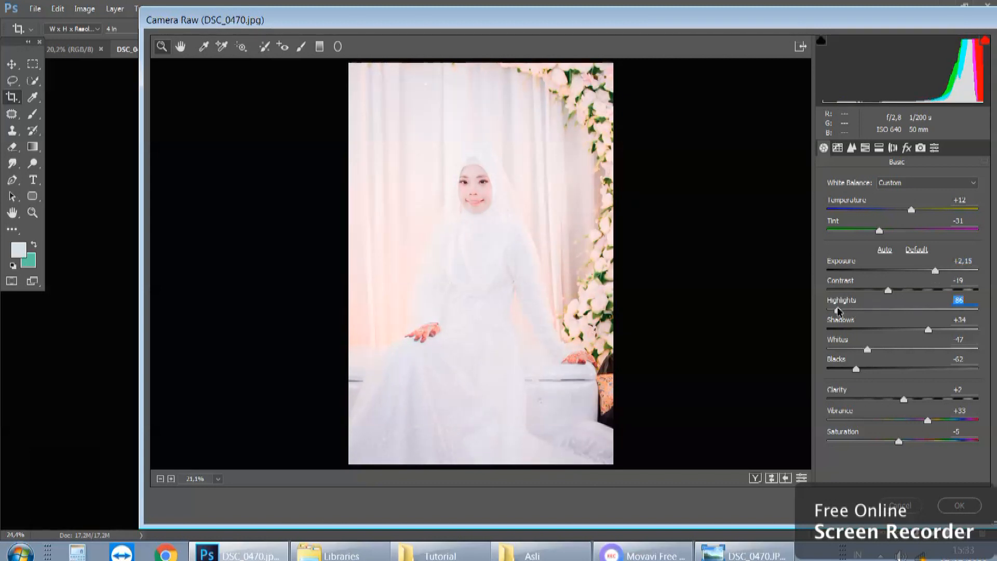
left_click(851, 350)
left_click_drag(934, 274, 931, 274)
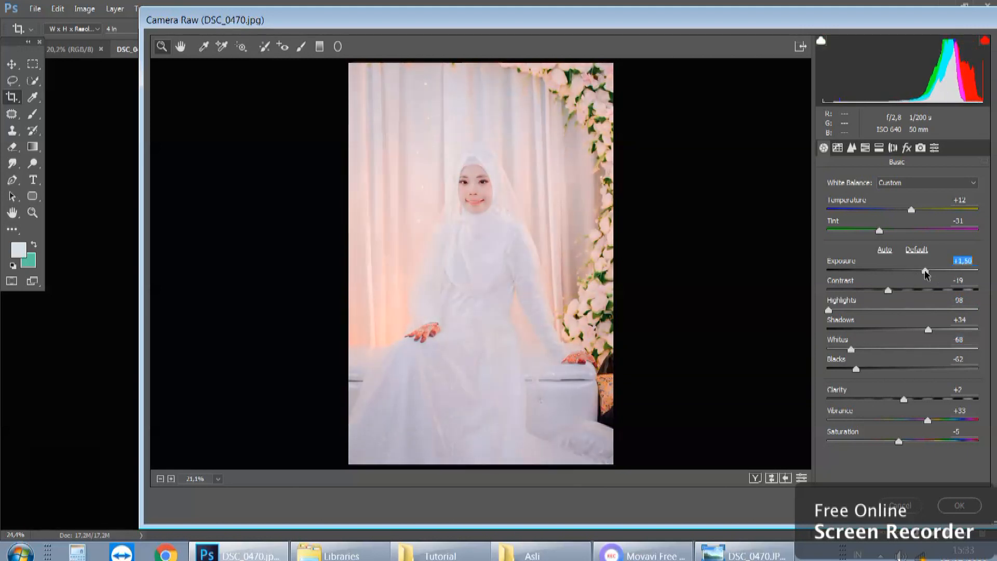
left_click_drag(828, 308, 841, 307)
left_click_drag(928, 330, 937, 331)
left_click_drag(930, 270, 925, 270)
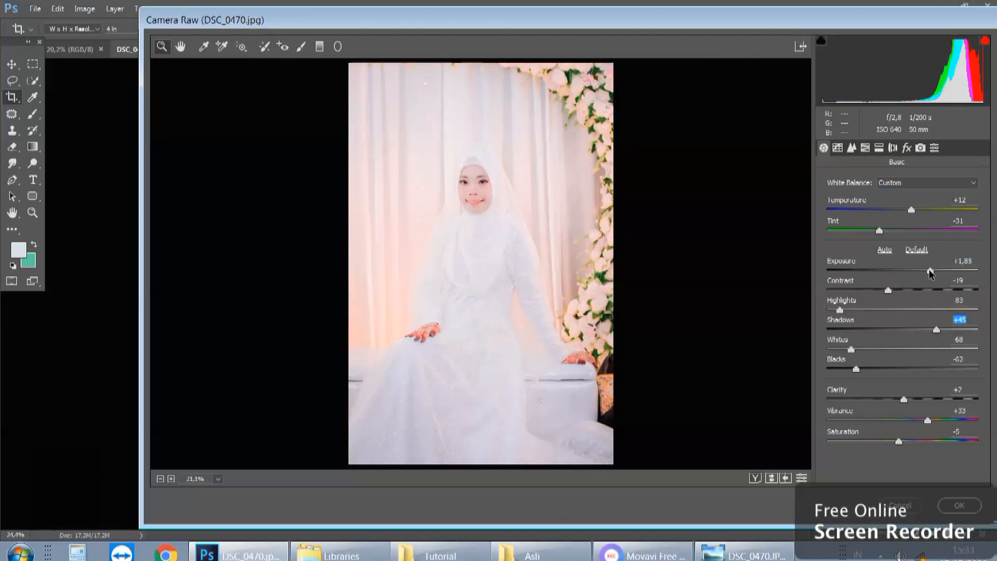
Step: Set Clarity to -4 and Contrast to -5, checking the bride's face at several magnifications
left_click(486, 224)
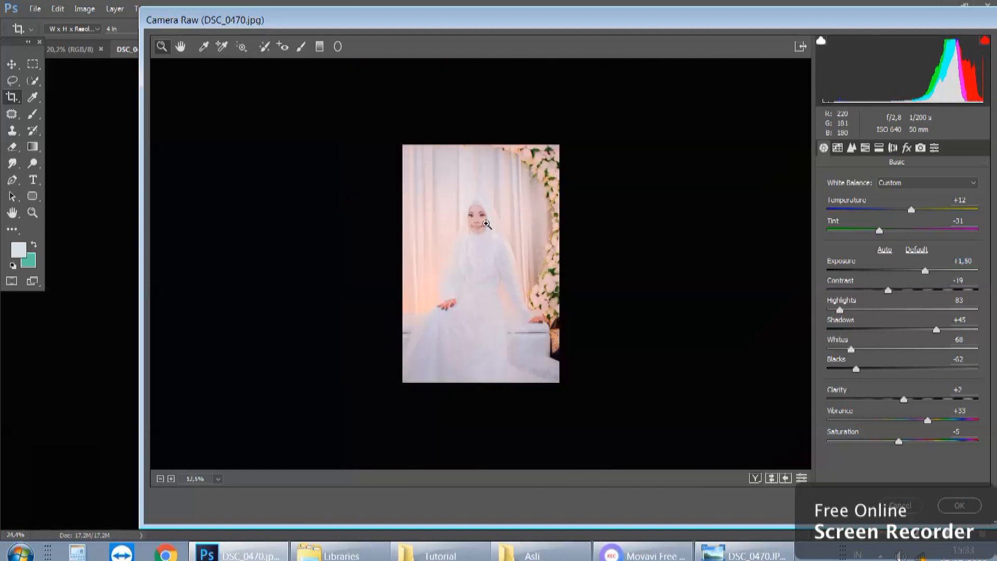
left_click_drag(892, 399, 900, 399)
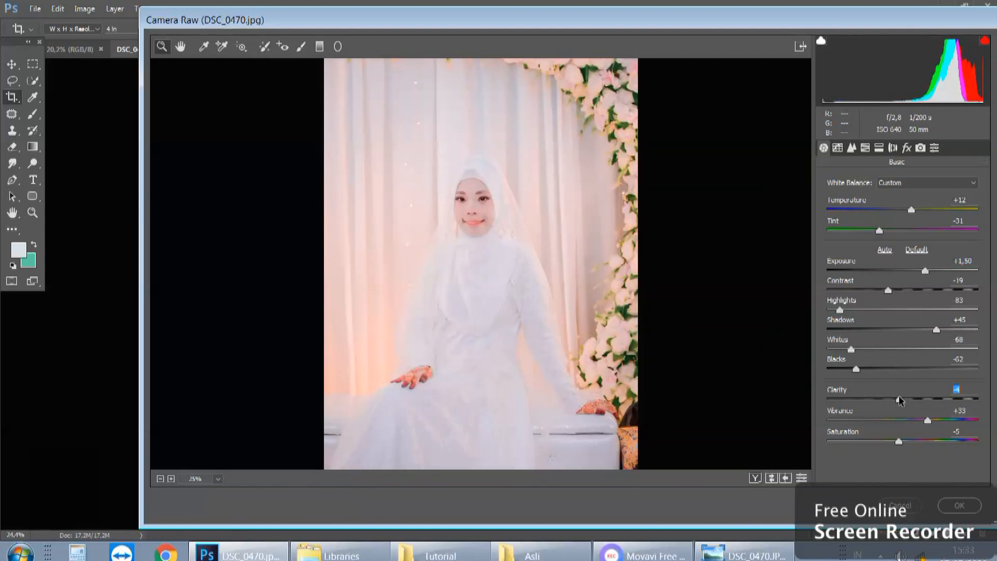
left_click_drag(888, 287, 899, 289)
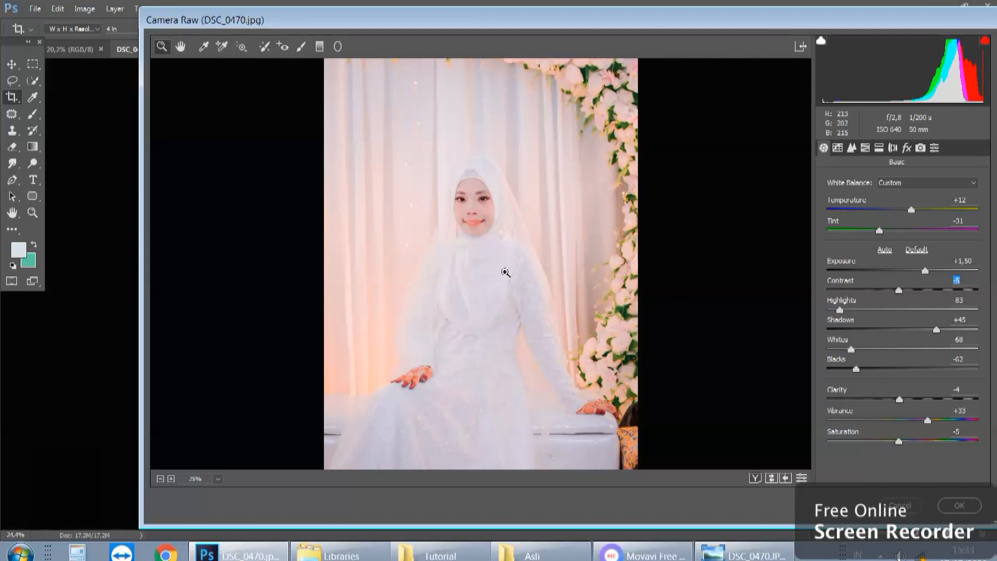
left_click(473, 247)
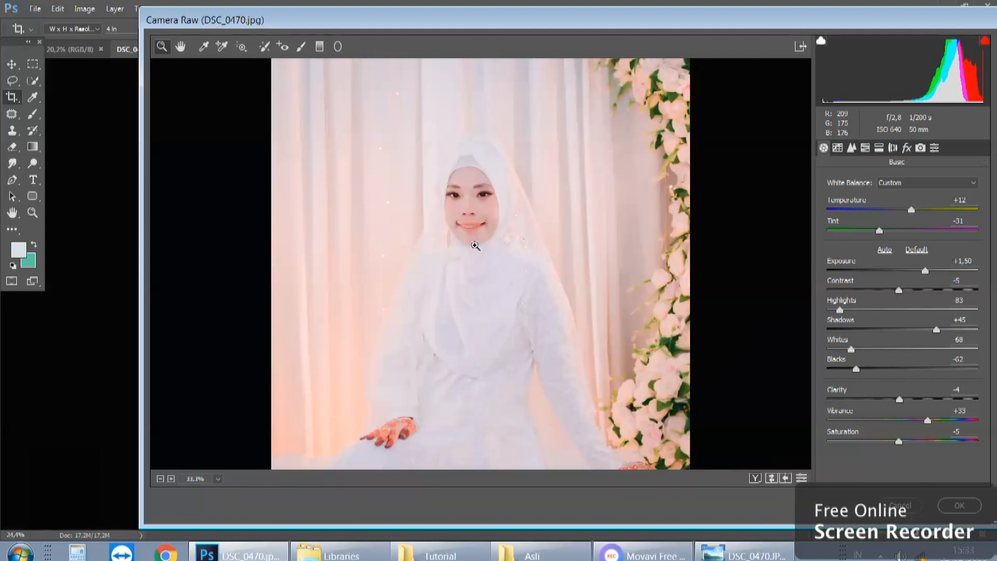
key("alt")
left_click(523, 251, "alt")
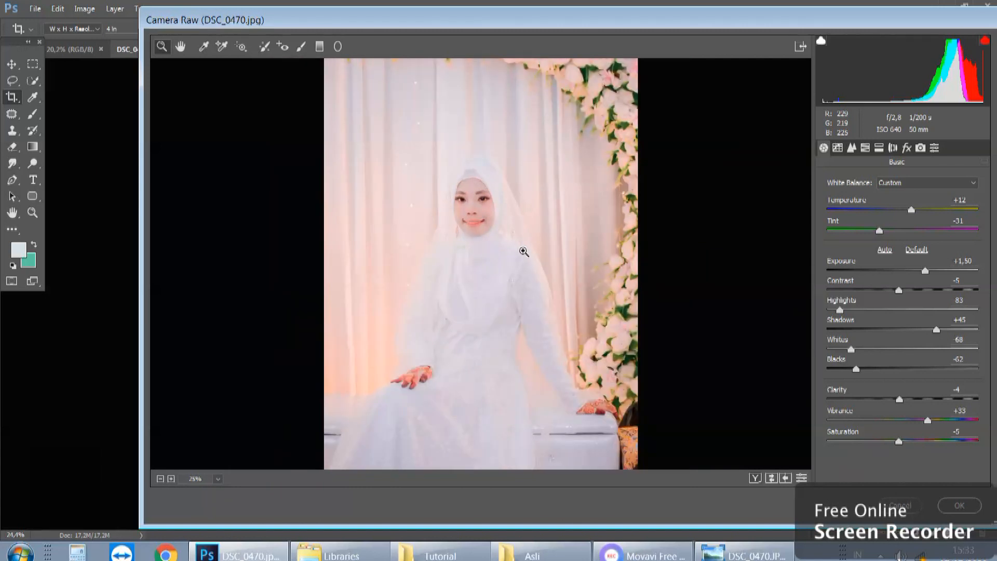
Step: Set Exposure to +1.00, Whites to -41 and Highlights to -78
left_click(915, 271)
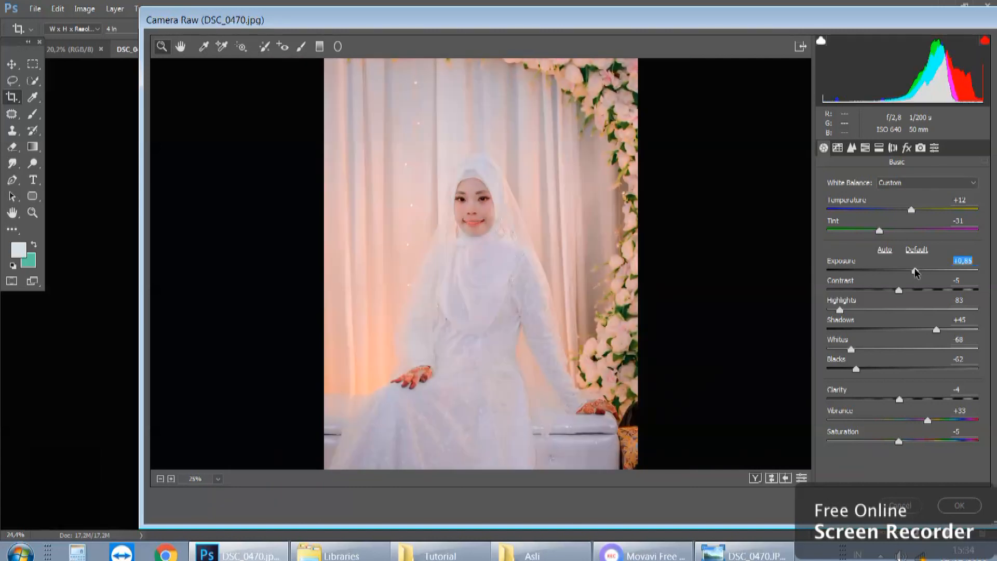
left_click_drag(916, 271, 918, 272)
left_click(872, 348)
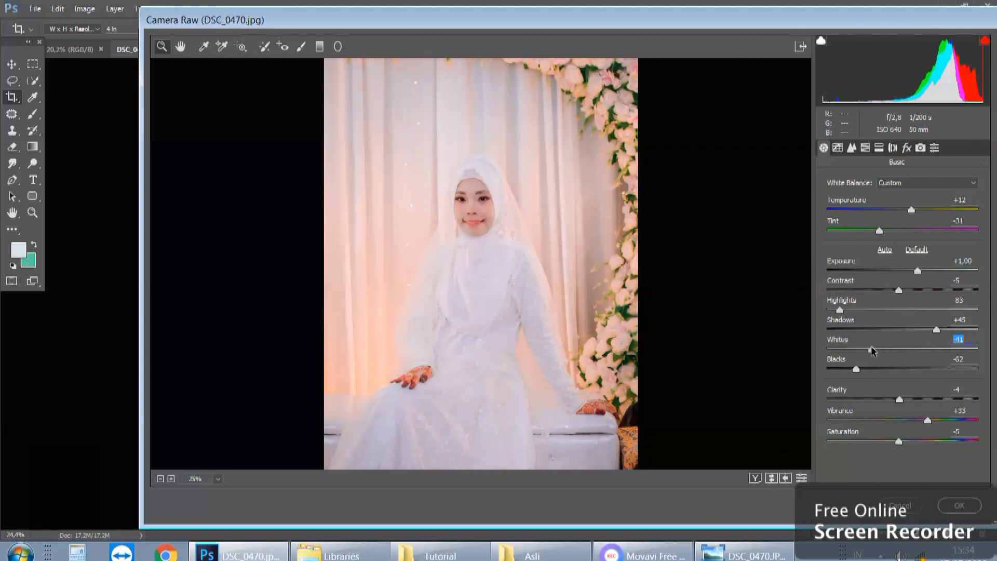
left_click(844, 310)
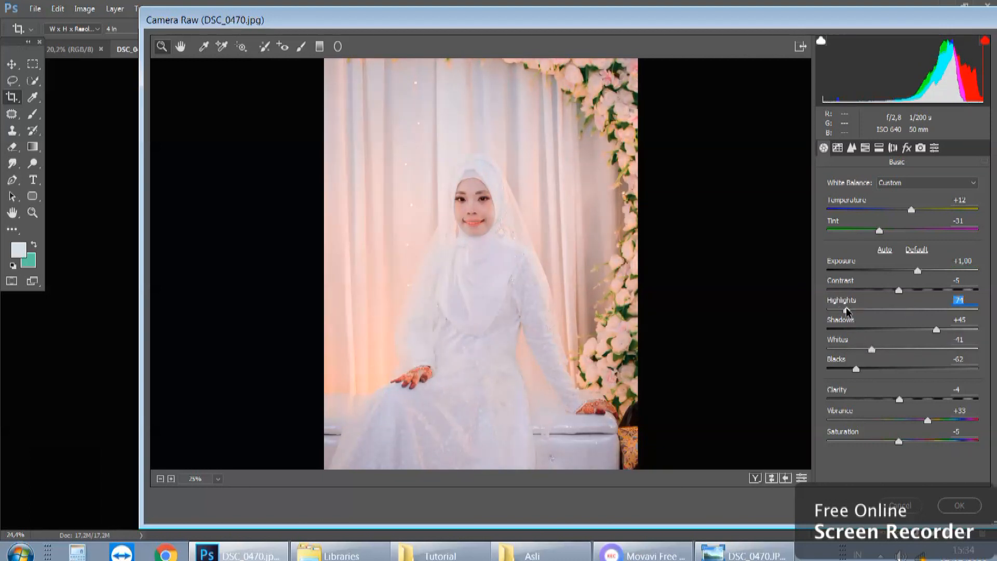
Step: Brighten the skin tones in the HSL luminance adjustments with Reds at +29 and Oranges at +28
left_click(865, 148)
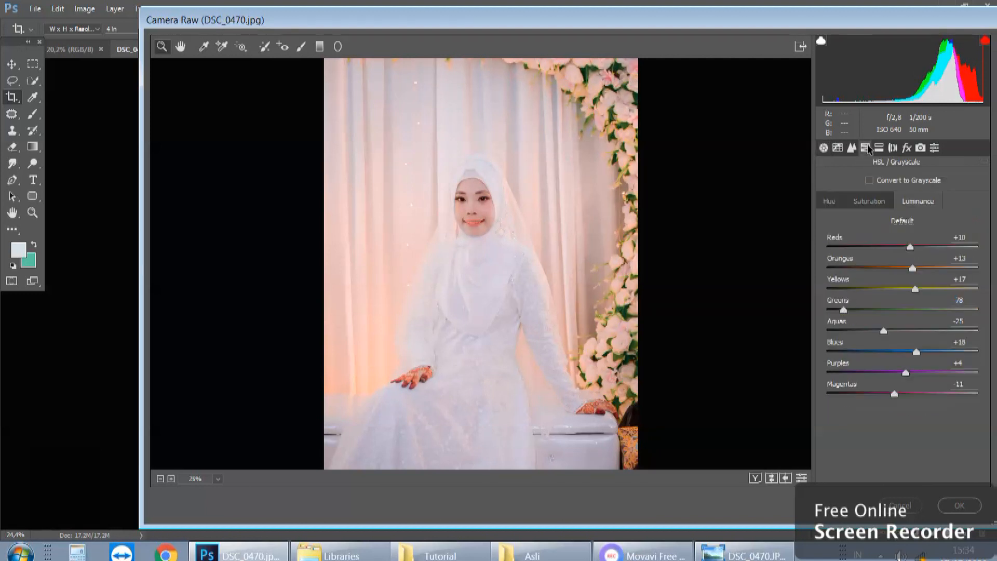
left_click(920, 269)
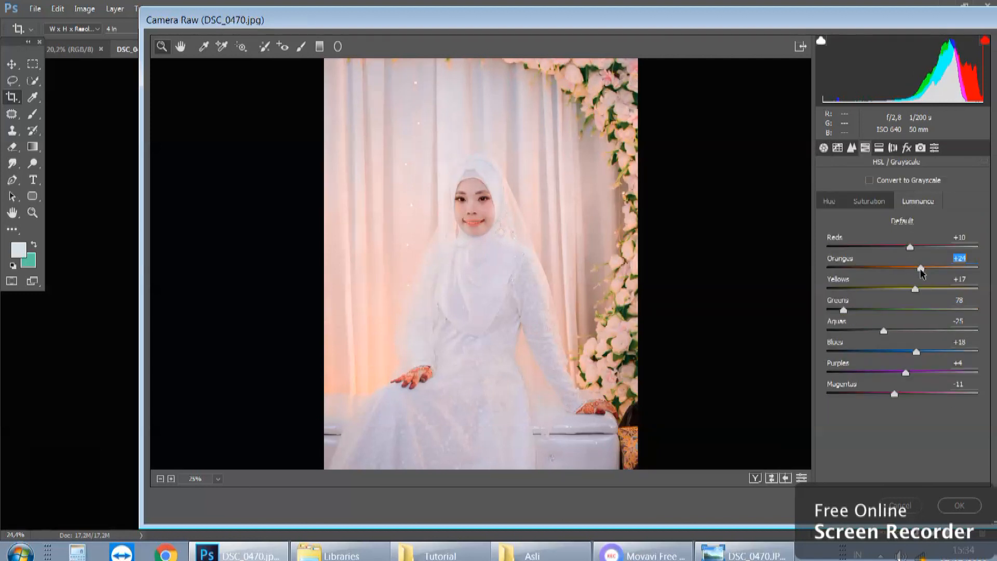
left_click(920, 248)
left_click_drag(920, 248, 923, 248)
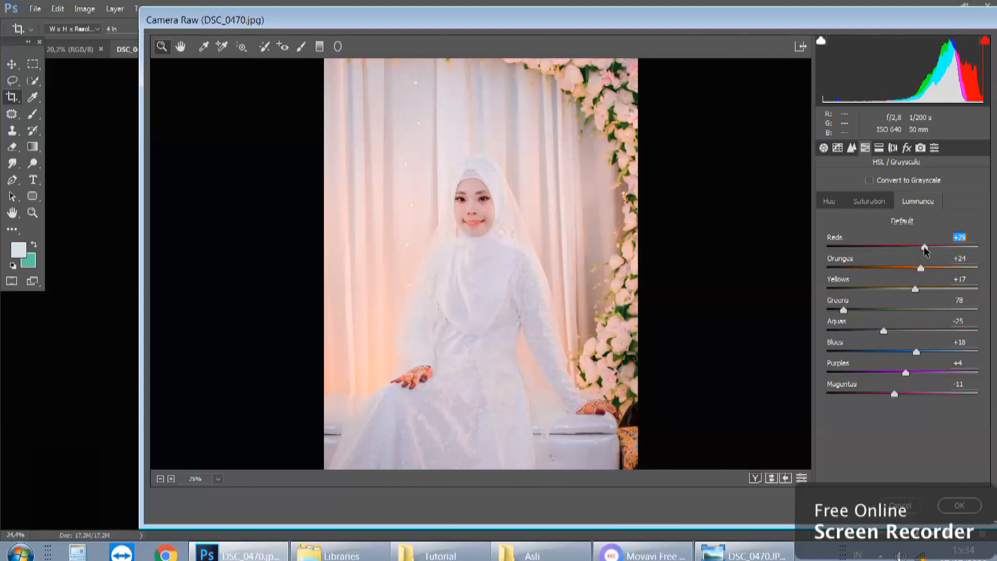
left_click_drag(919, 270, 927, 267)
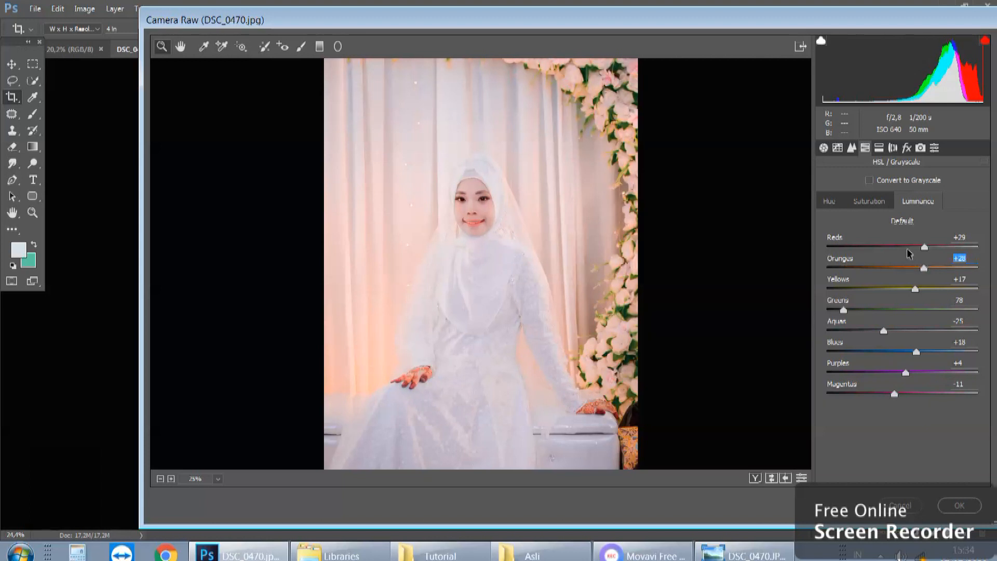
Step: Set the Oranges saturation to -49, then the hue to +18 for Reds and +1 for Oranges
left_click(871, 203)
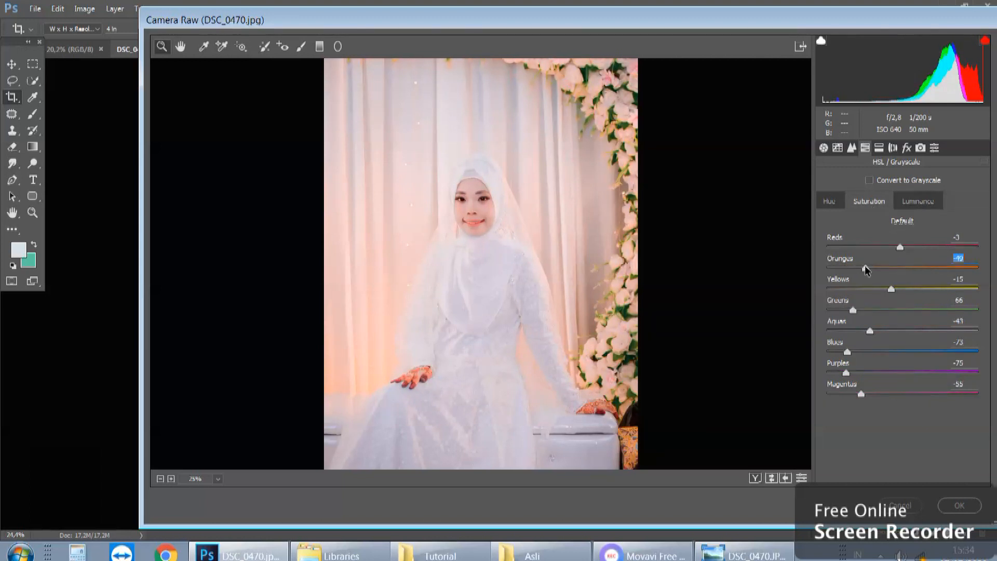
left_click(829, 201)
left_click_drag(897, 267, 916, 252)
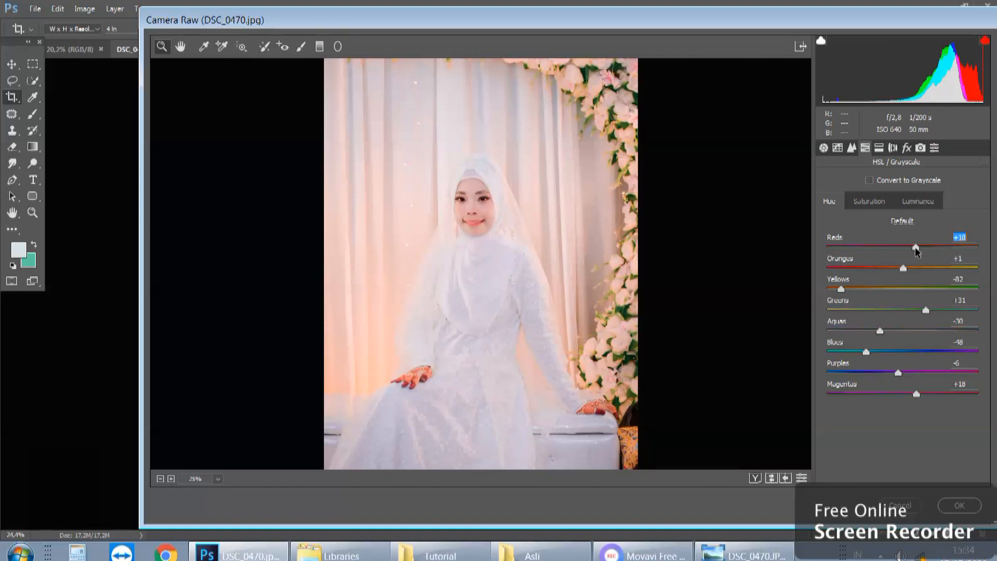
left_click(557, 263, "alt")
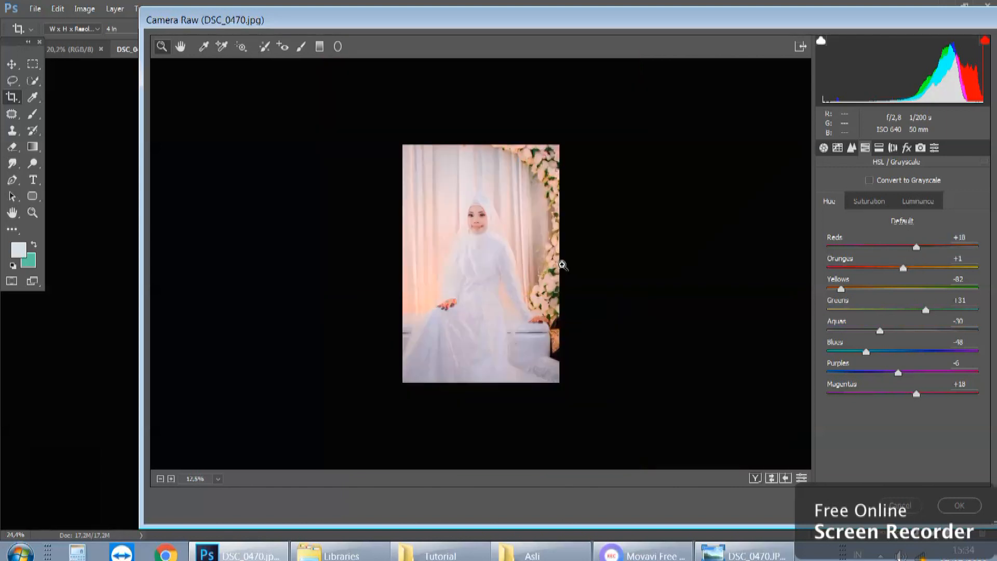
left_click(536, 246)
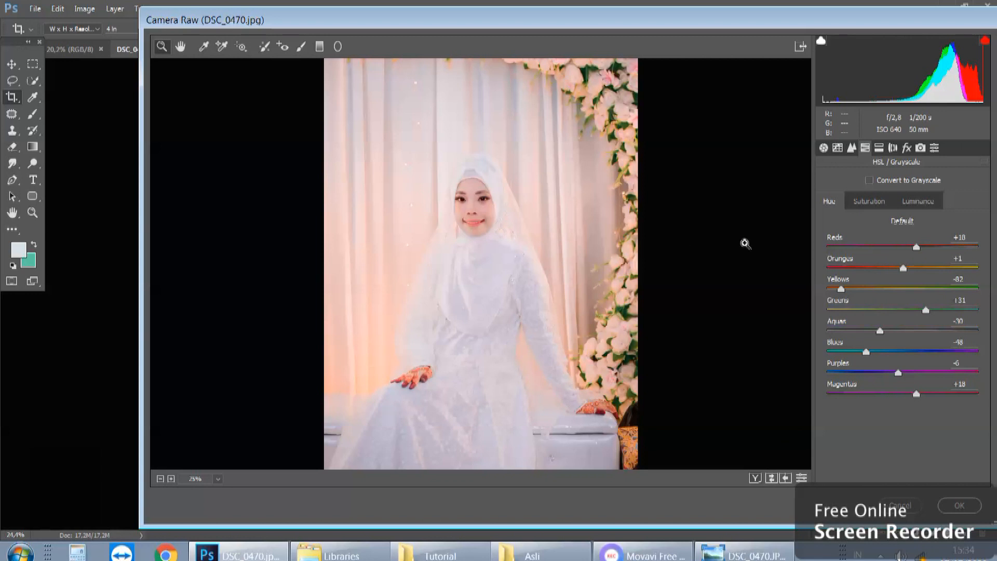
Step: Set the basic adjustments to Blacks -47, Shadows +68 and Clarity -5, checking the bride's face up close
left_click(824, 148)
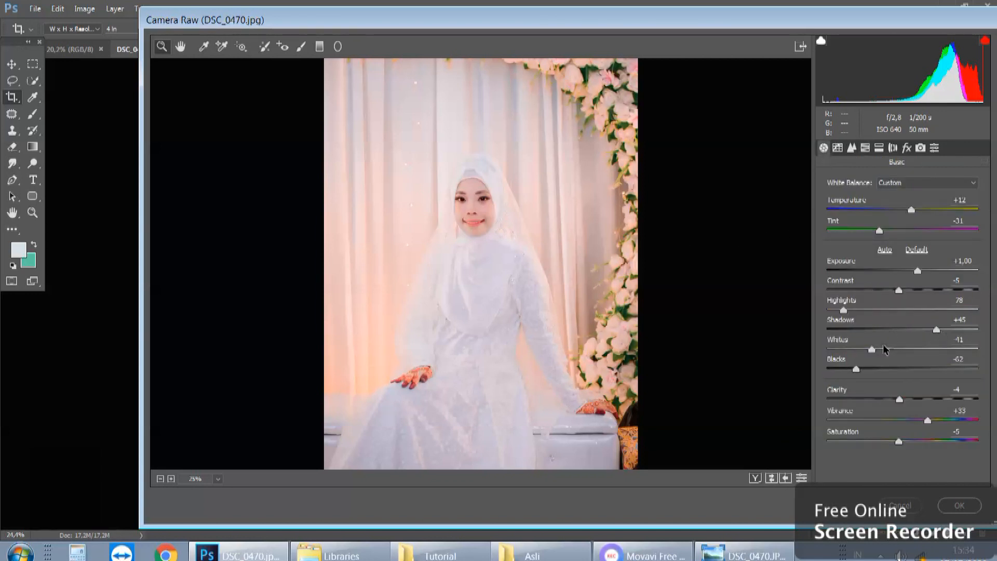
left_click_drag(866, 369, 868, 370)
left_click_drag(947, 332, 954, 333)
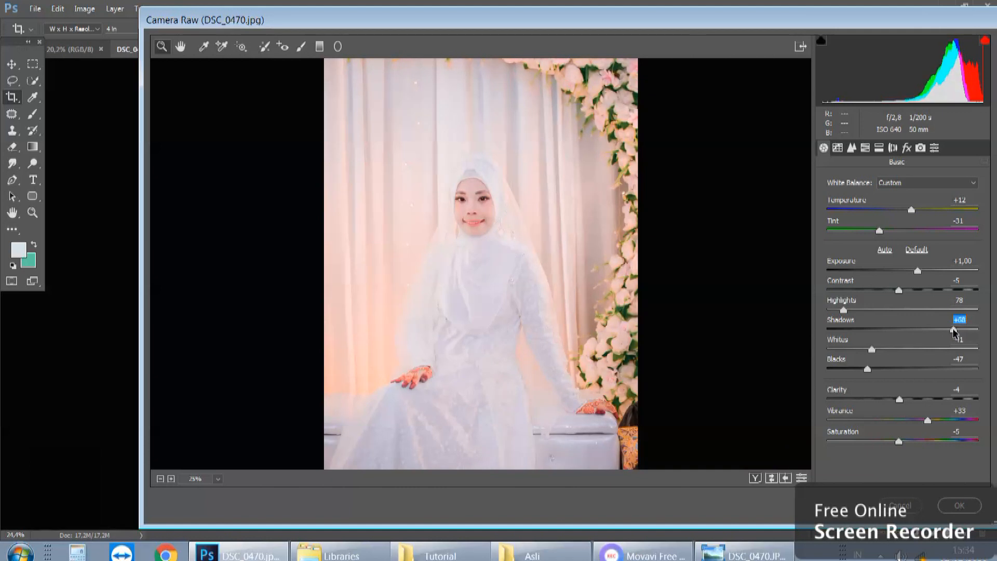
left_click_drag(899, 398, 899, 399)
left_click(496, 250)
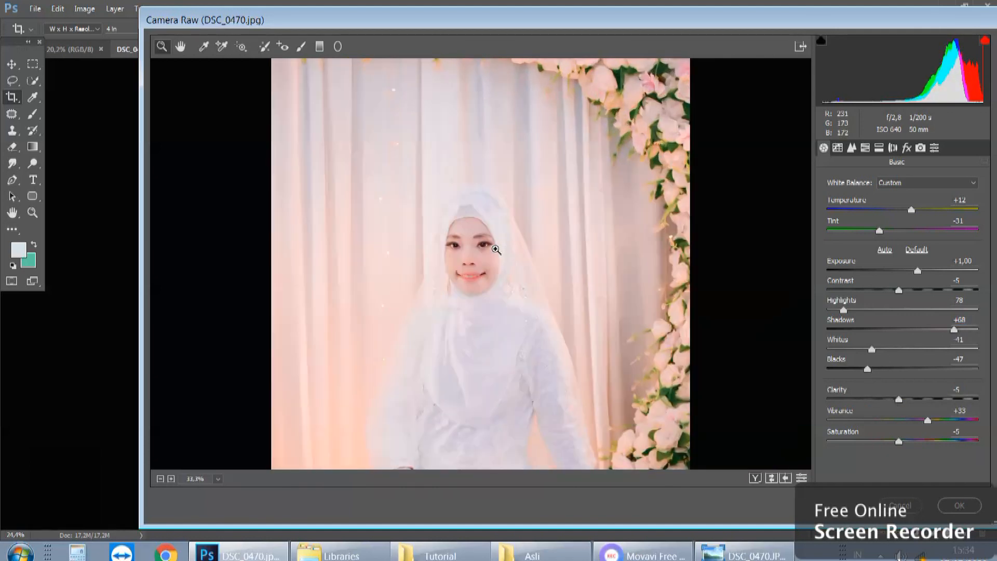
left_click(502, 292, "alt")
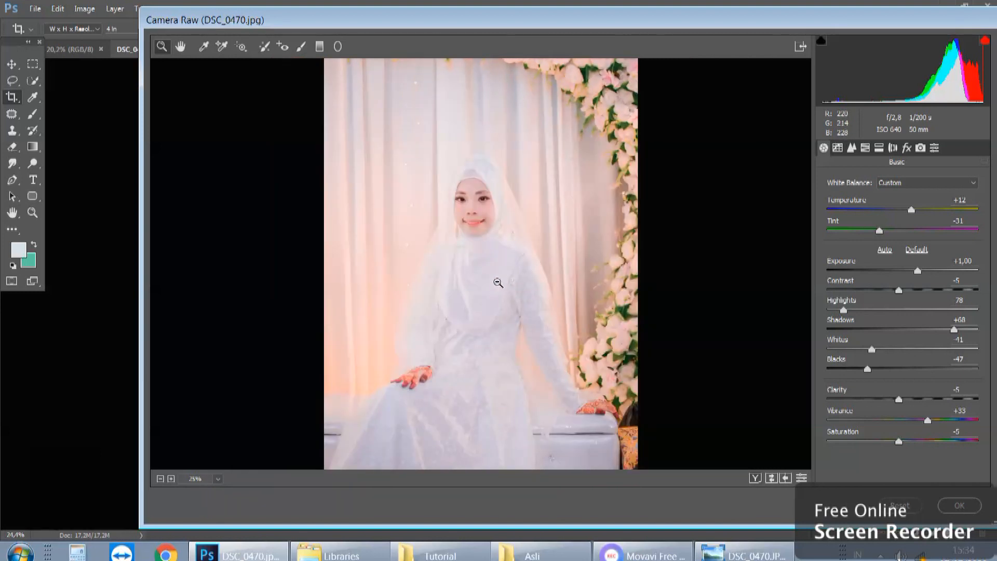
left_click(498, 283, "alt")
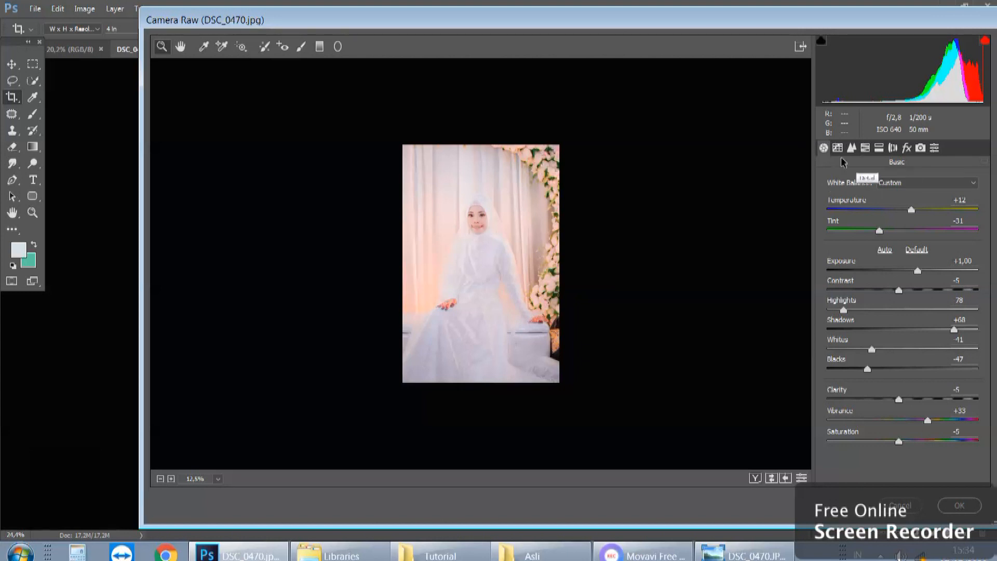
Step: Compare the bride photo with the Camera Raw defaults by resetting the settings and toggling the reset off and on
left_click(984, 162)
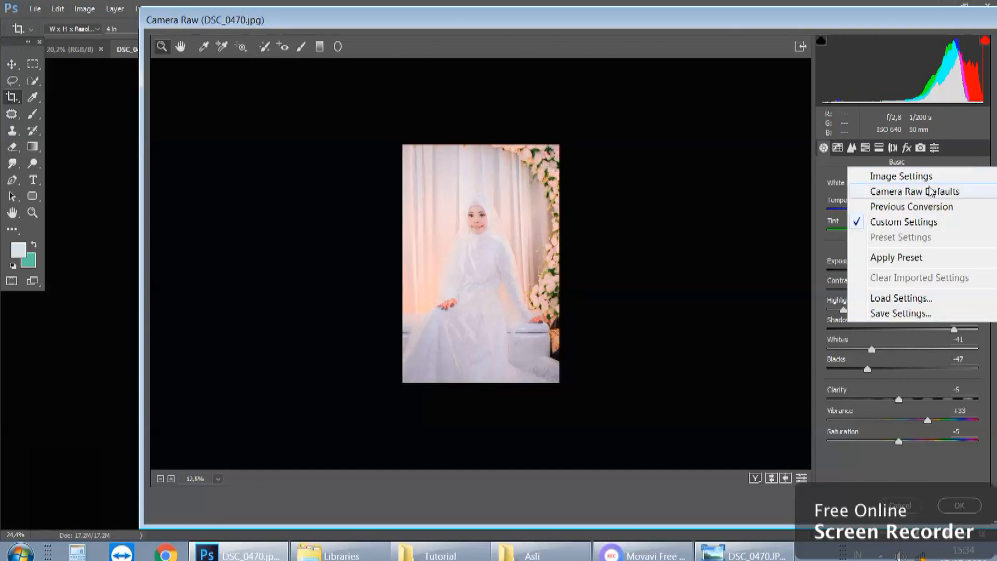
left_click(914, 191)
key("ctrl+z")
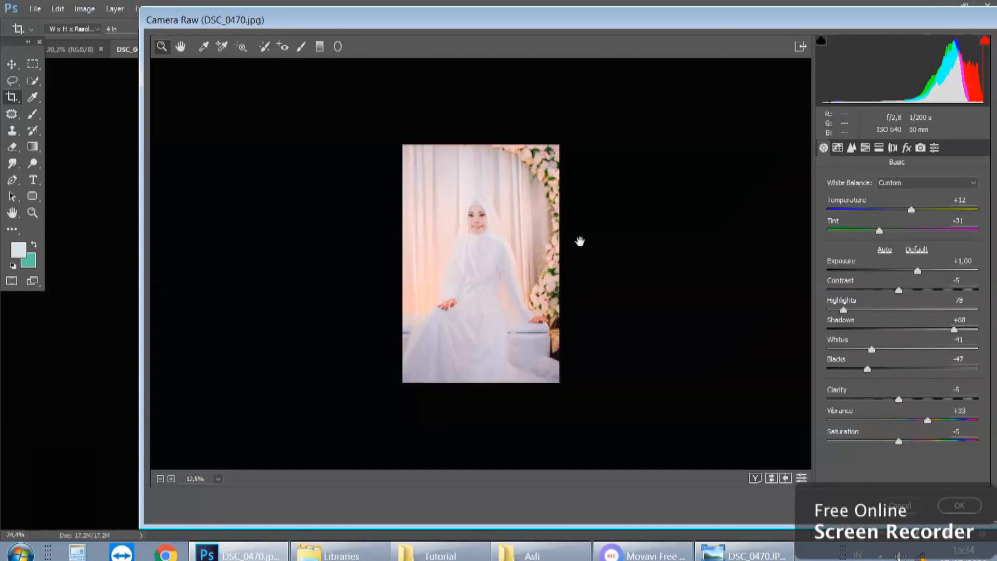
key("ctrl+z")
key("ctrl+z")
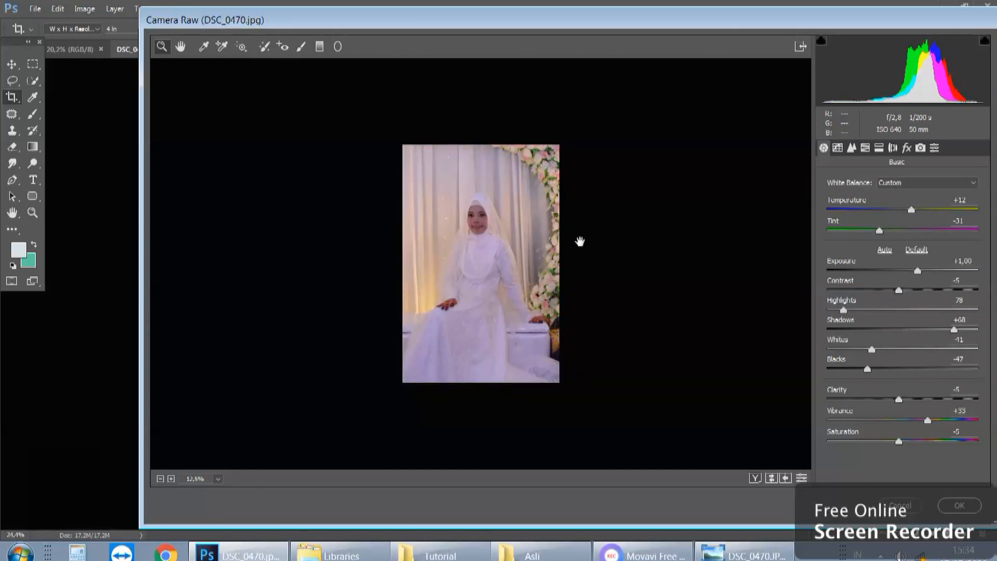
Step: Apply the Camera Raw adjustments to the bride photo and view the whole image
left_click(960, 505)
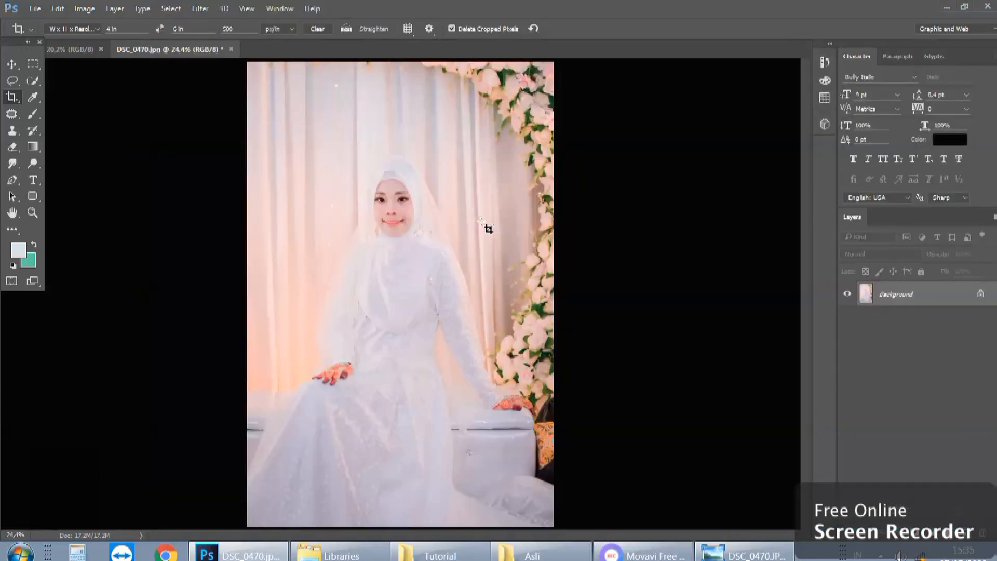
key("ctrl+minus")
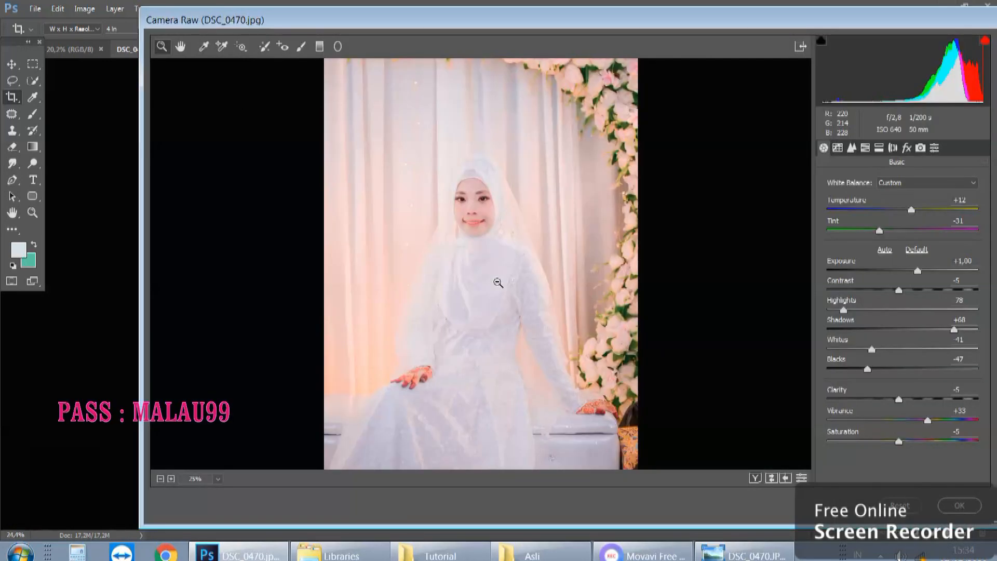
left_click(498, 282, "alt")
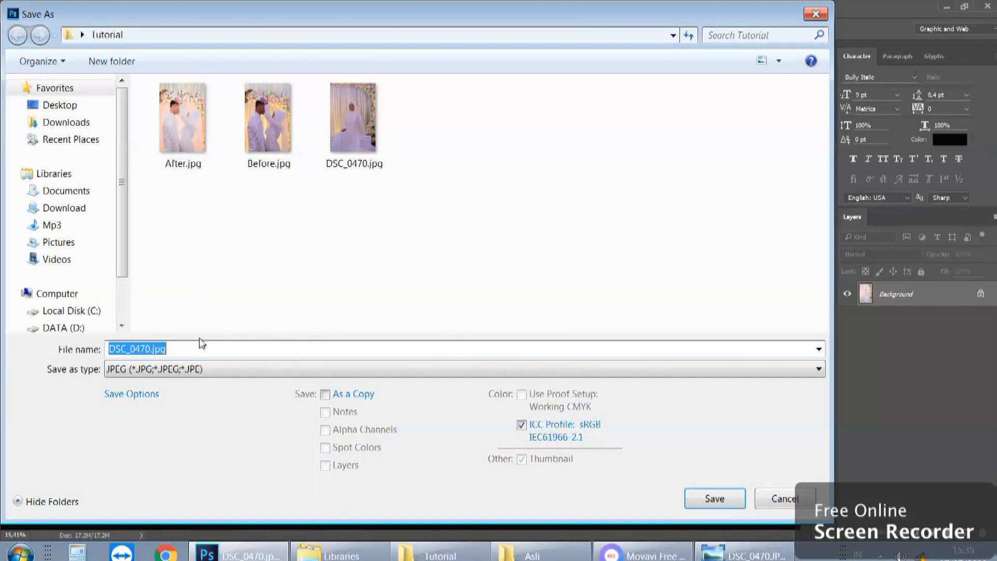
left_click(270, 133)
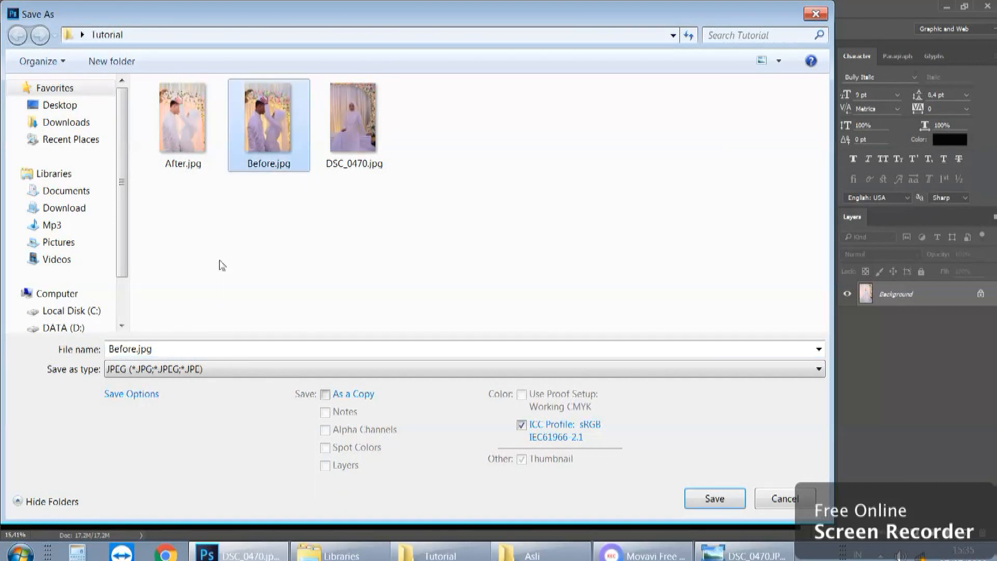
left_click(187, 347)
double_click(186, 347)
left_click_drag(186, 348, 137, 349)
left_click(136, 349)
double_click(135, 349)
left_click(154, 349)
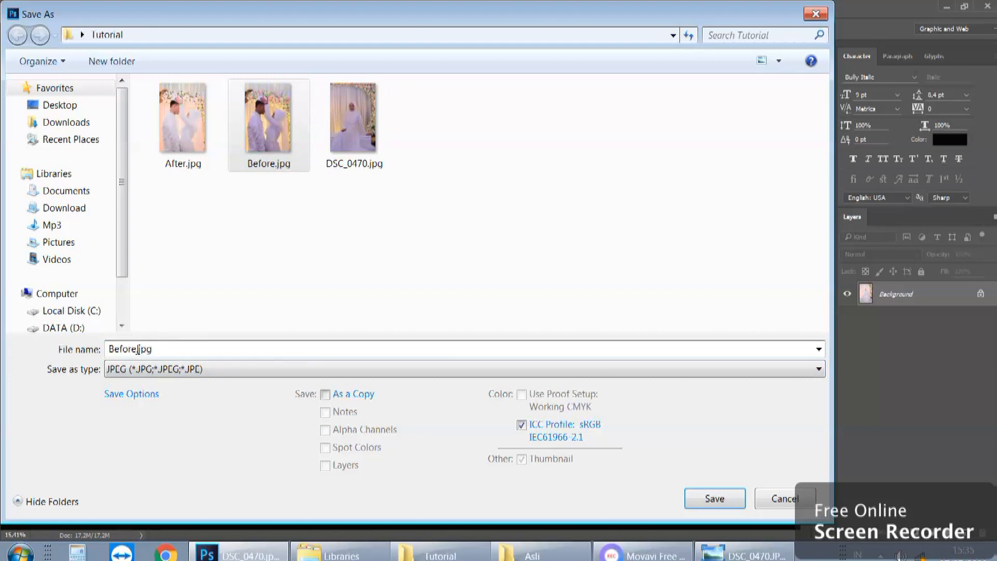
Step: Reuse the After.jpg name for the new JPEG in the Tutorial folder, changing it to After 2
left_click(181, 156)
left_click(152, 351)
left_click(125, 349)
left_click_drag(125, 349, 167, 347)
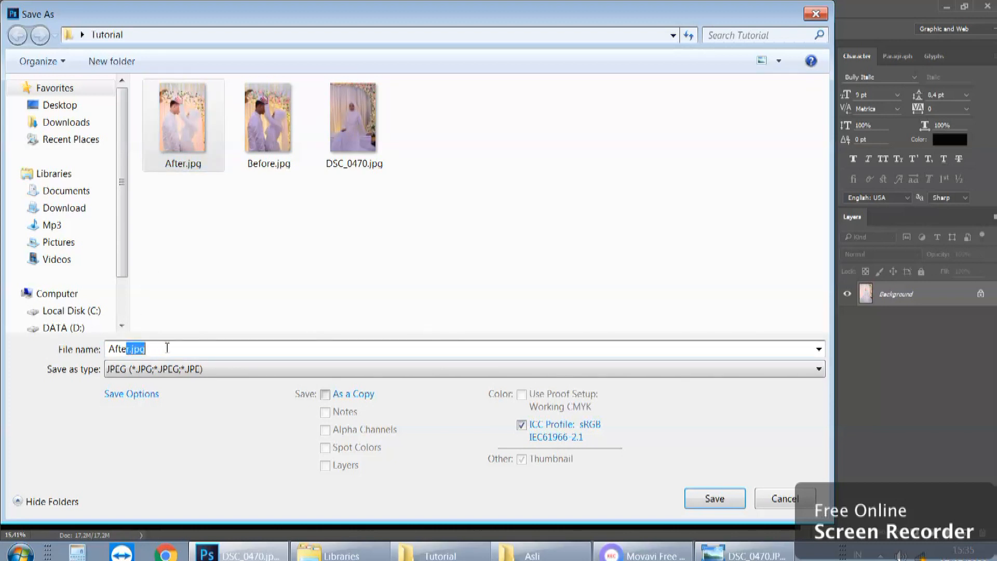
type("r 2")
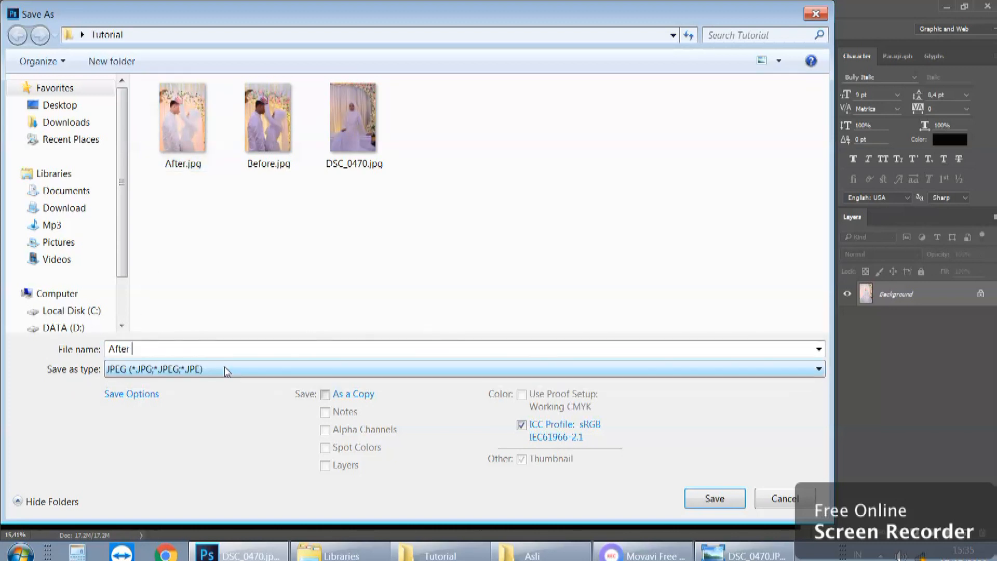